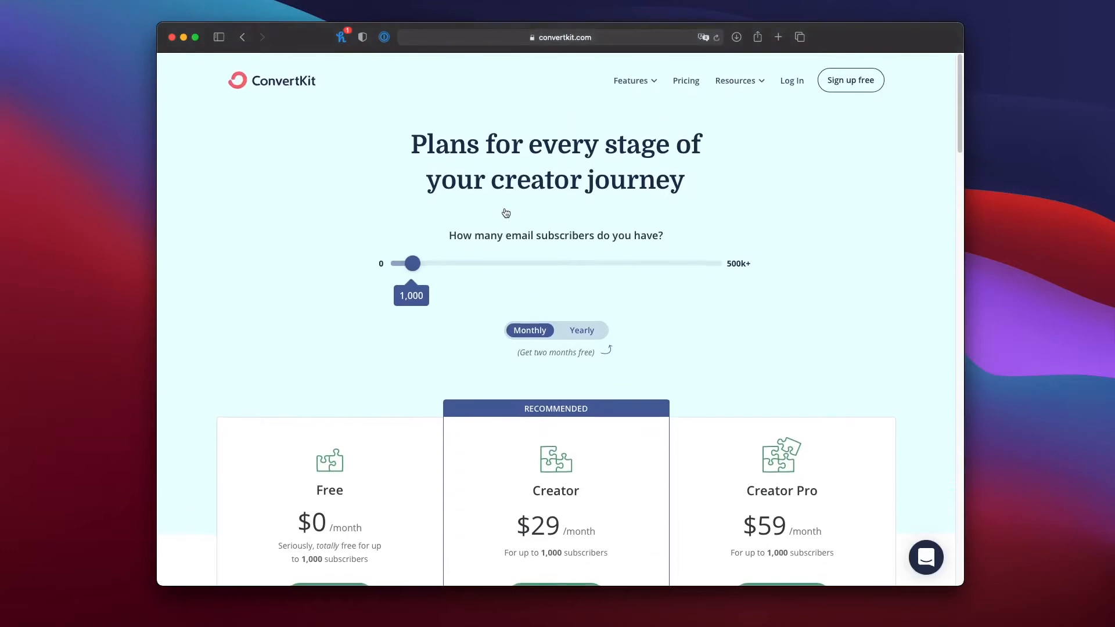
Compare the monthly prices and features of the Free, Creator and Creator Pro plans on the ConvertKit pricing page.
scroll(506, 212, "down", 5)
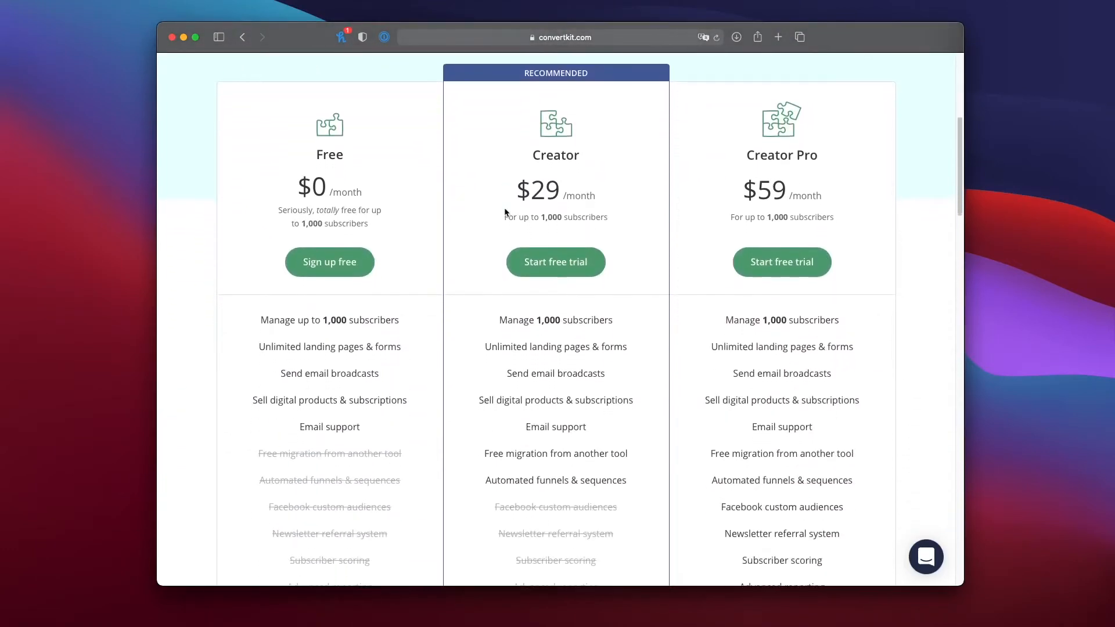
scroll(504, 212, "down", 1)
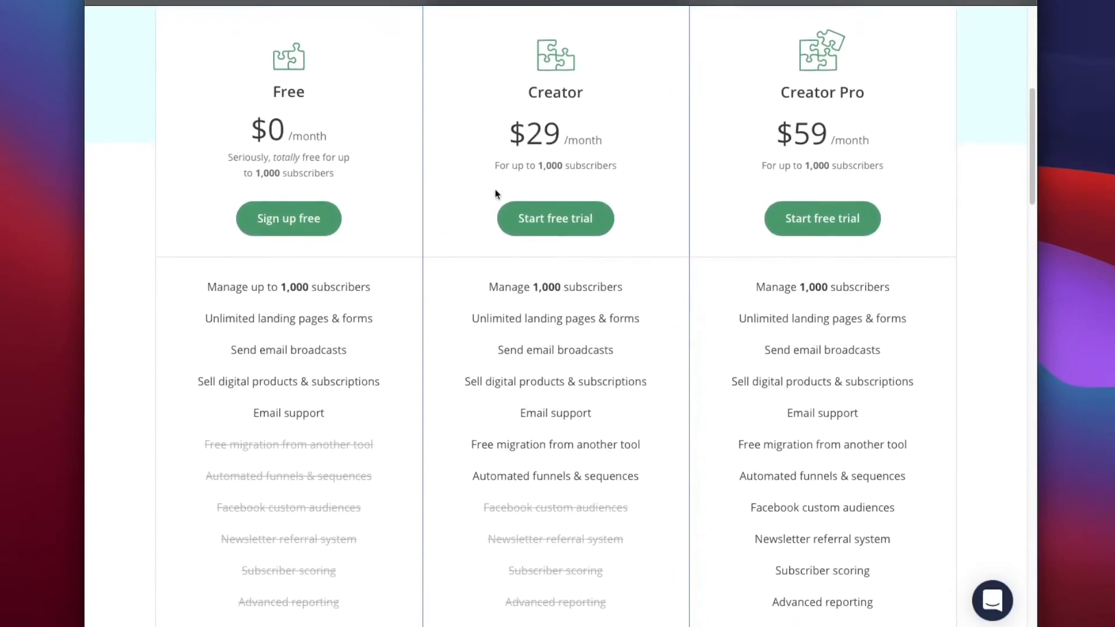
scroll(496, 193, "up", 5)
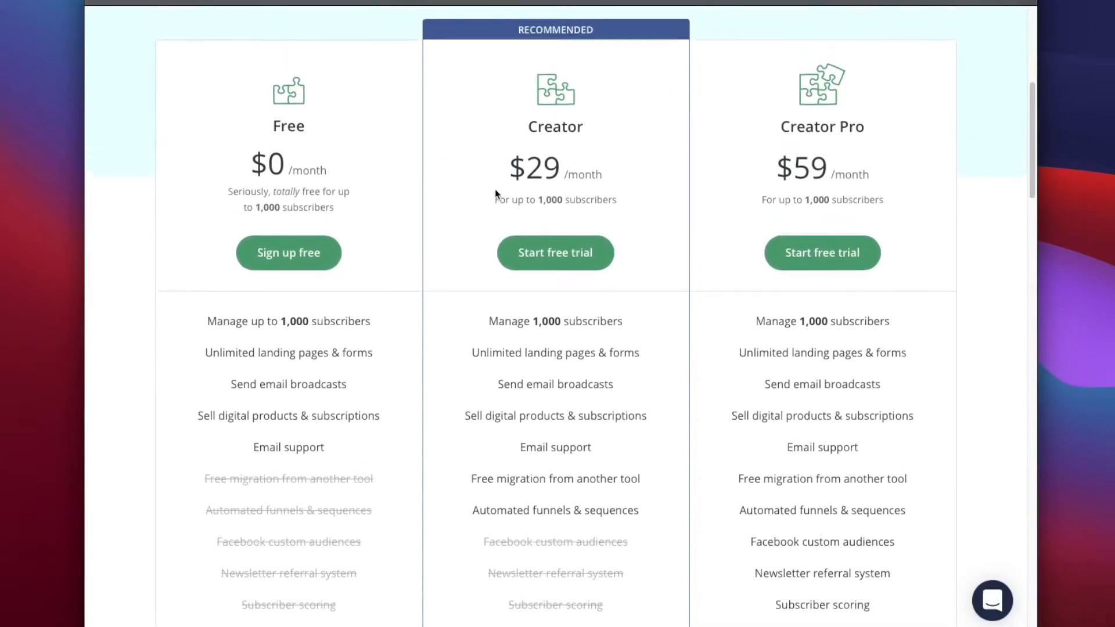
left_click_drag(390, 87, 412, 97)
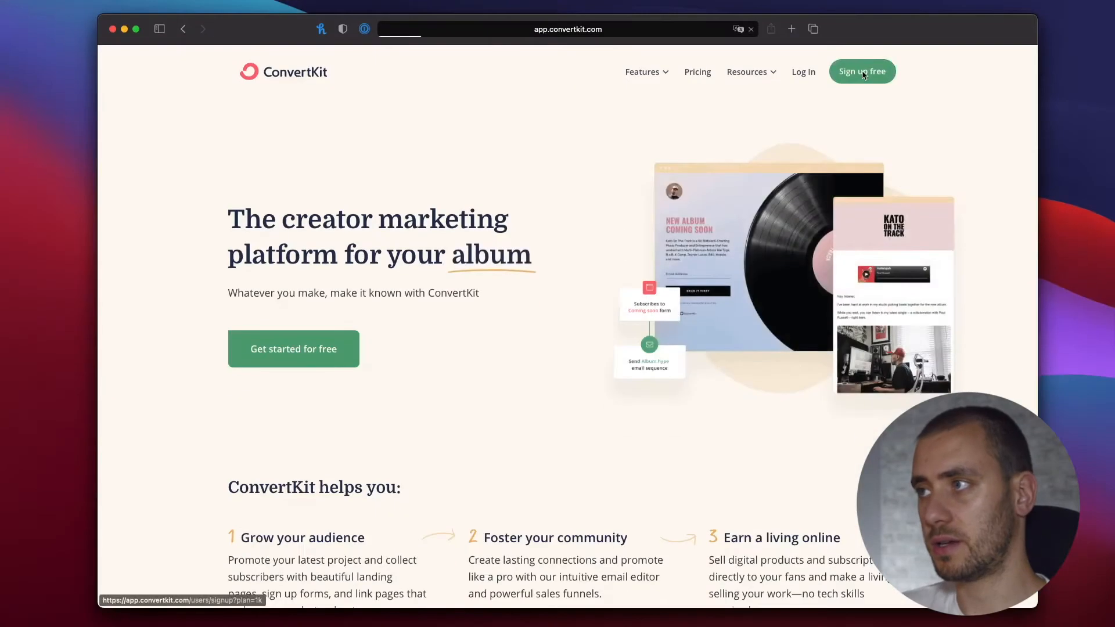
Sign up for a free account, answering that you are just starting with email and have no website.
left_click(863, 73)
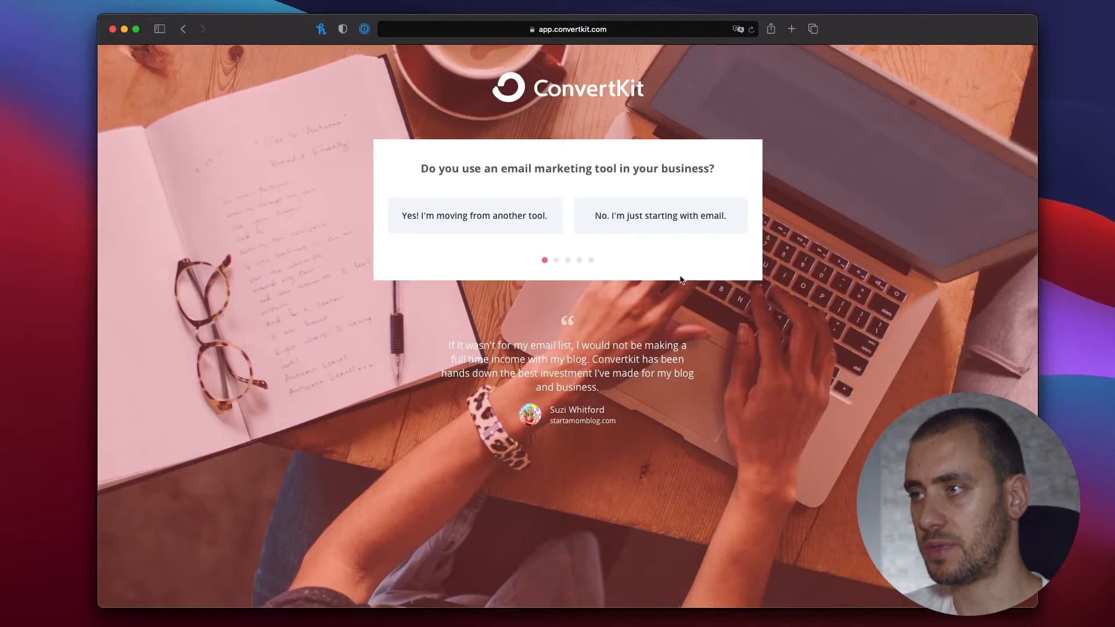
left_click(650, 223)
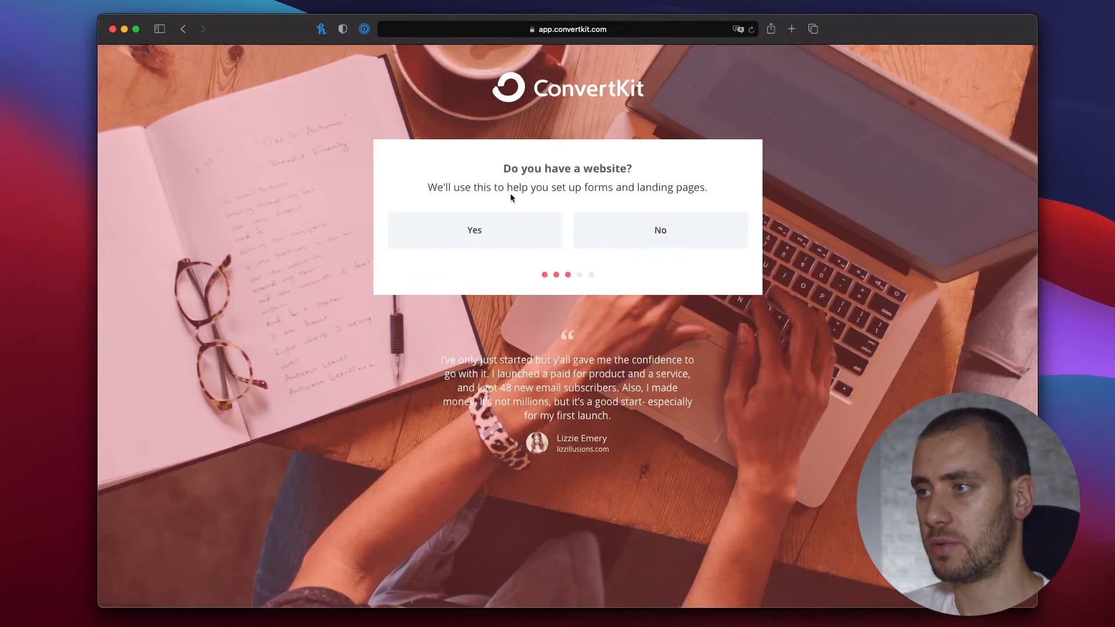
left_click(653, 236)
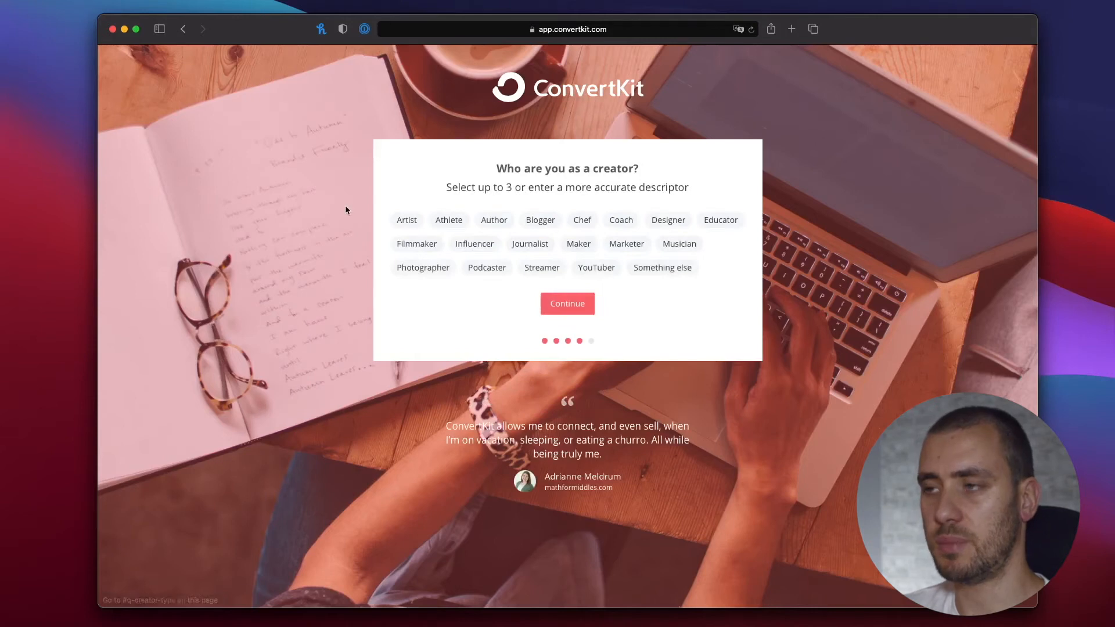
Choose Blogger and YouTuber as creator types and complete the onboarding questions.
left_click(540, 225)
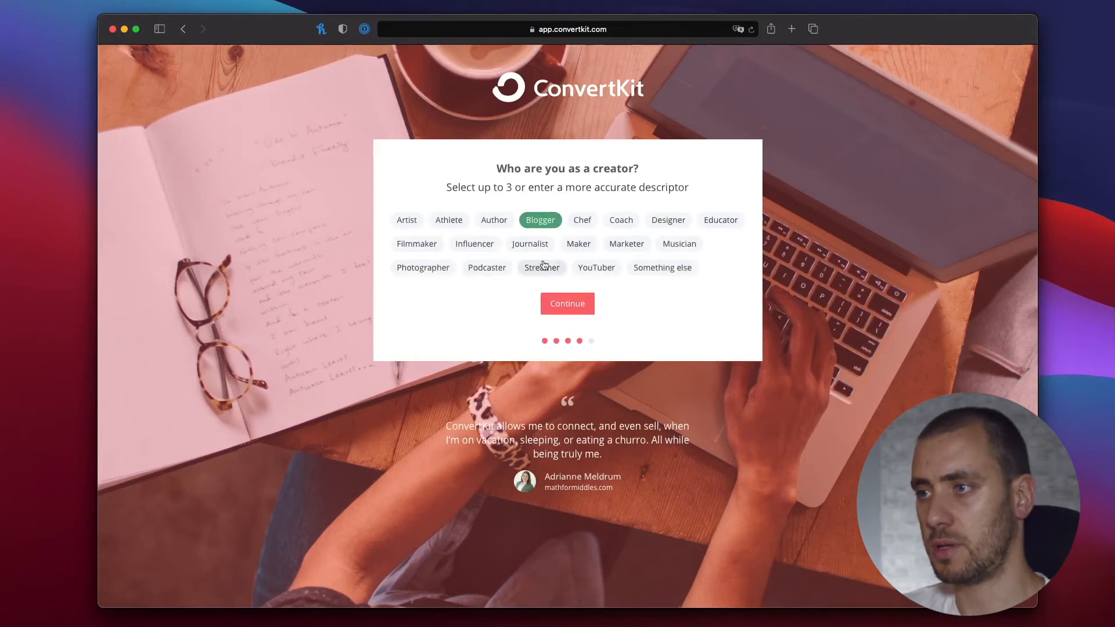
left_click(601, 271)
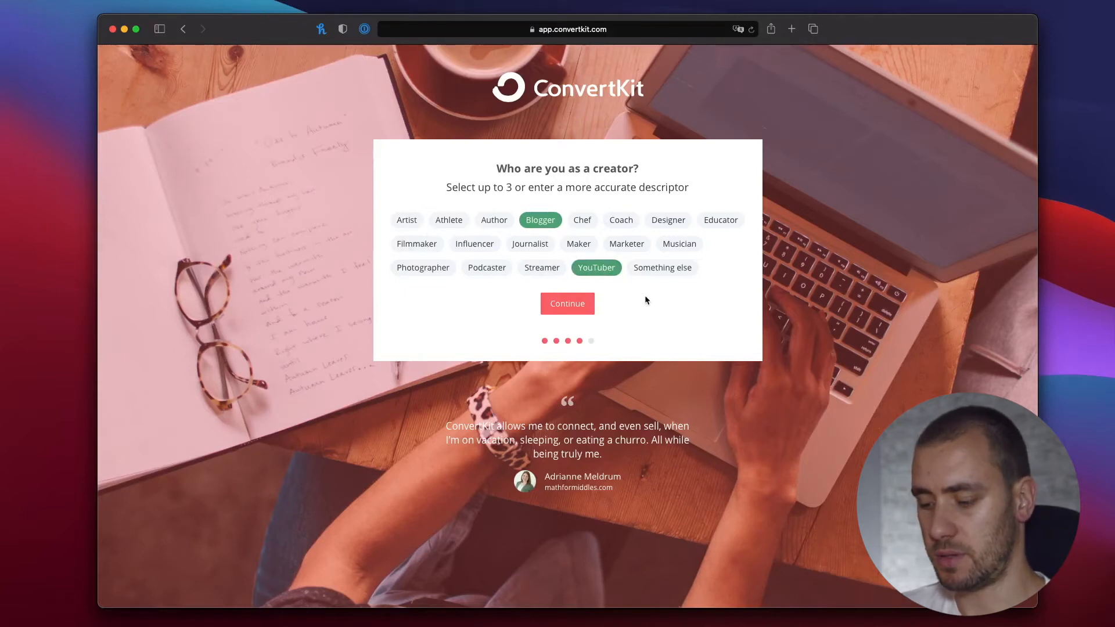
left_click(570, 304)
left_click(555, 213)
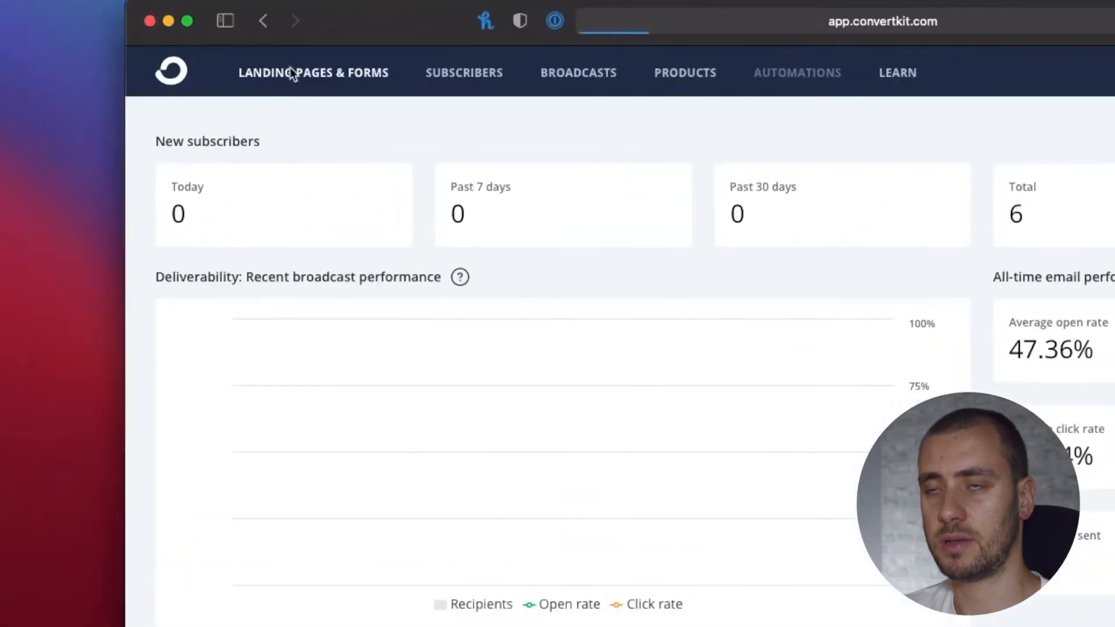
Create a new inline subscriber form from the Clare template in the Landing Pages & Forms area.
left_click(200, 62)
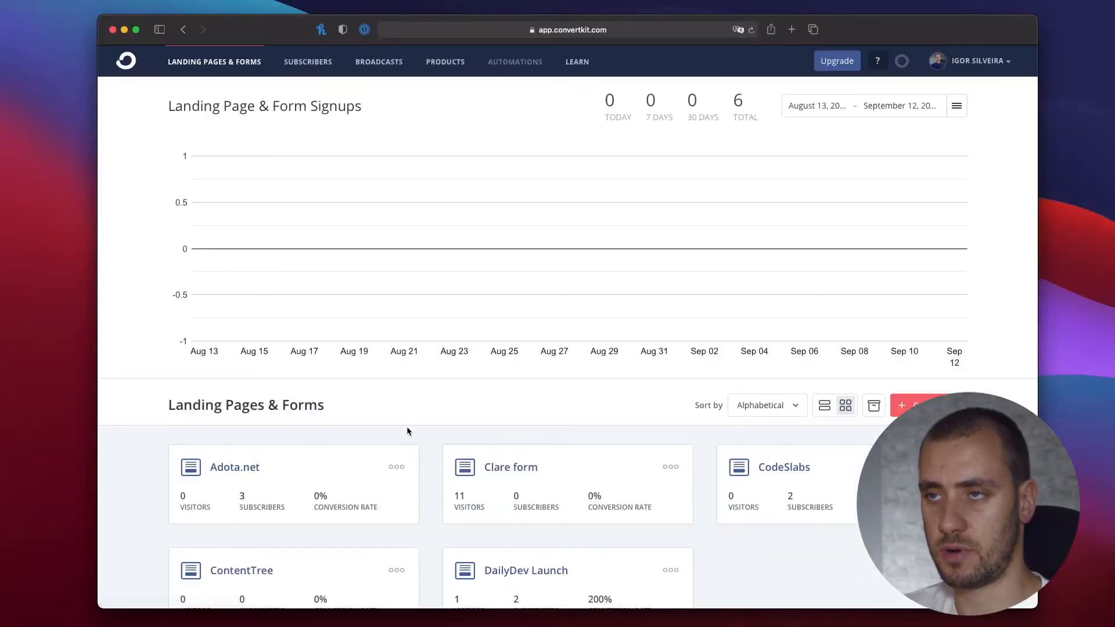
scroll(410, 490, "down", 1)
scroll(427, 528, "down", 1)
scroll(426, 528, "up", 2)
left_click(937, 412)
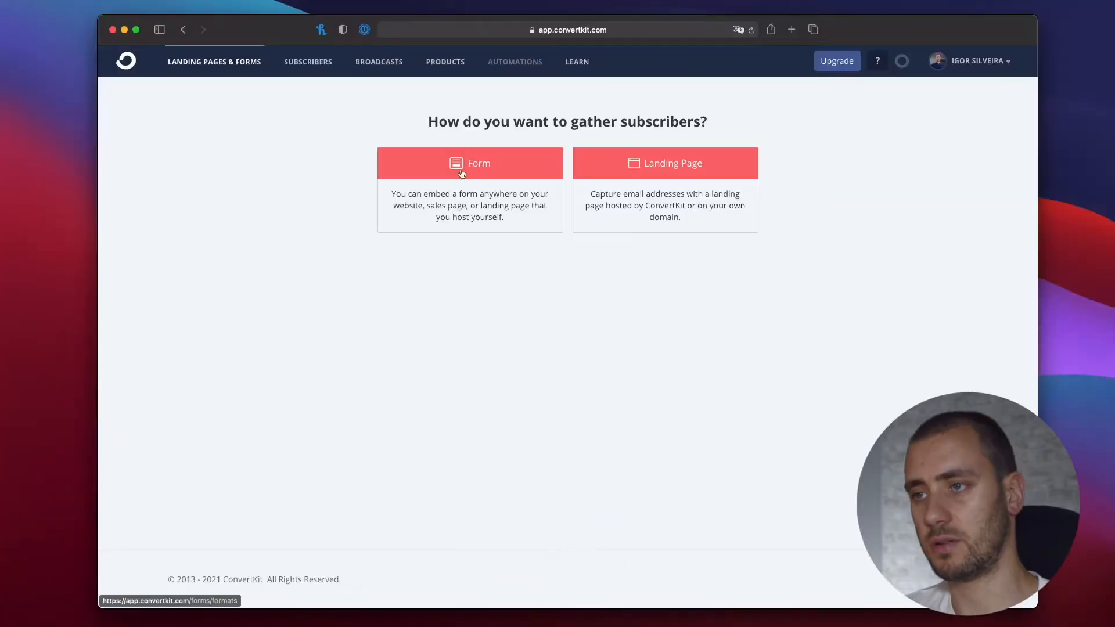
left_click(460, 170)
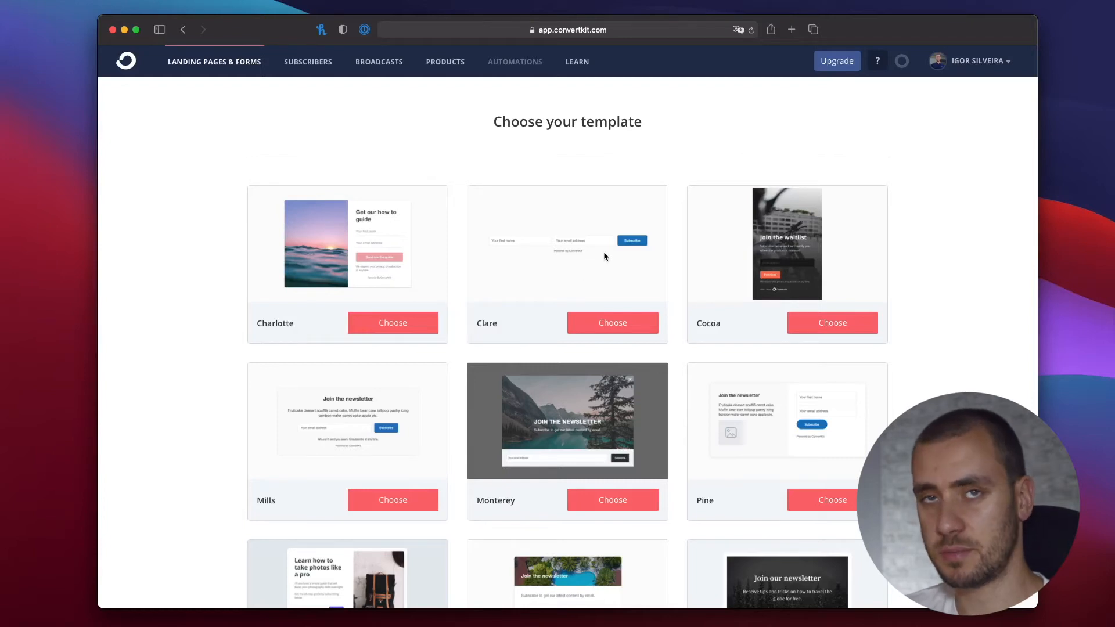
left_click(618, 326)
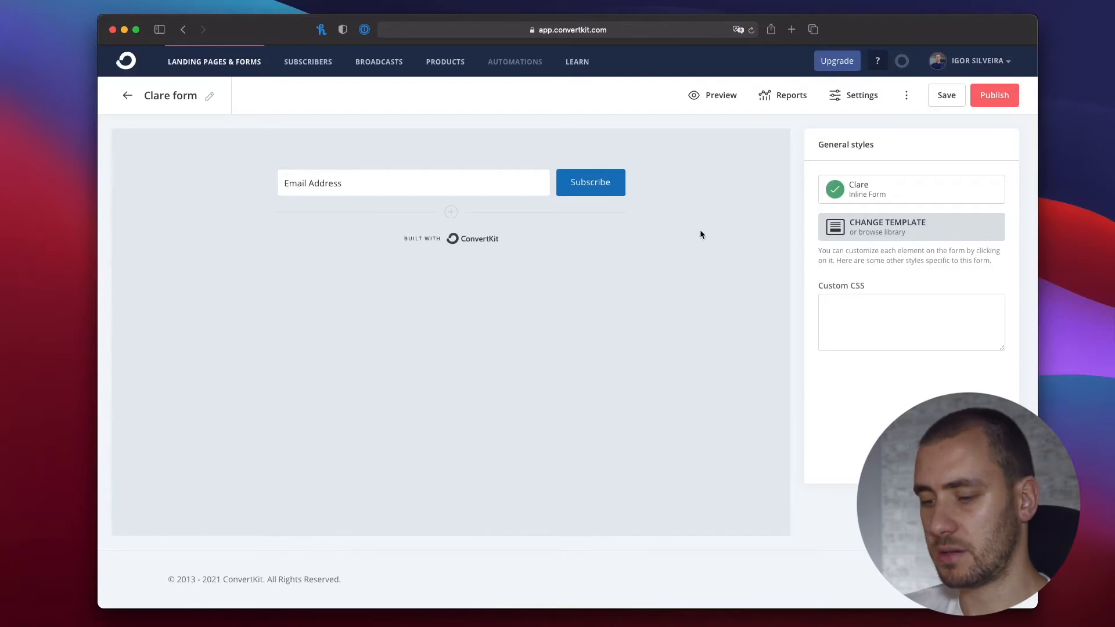
left_click(875, 321)
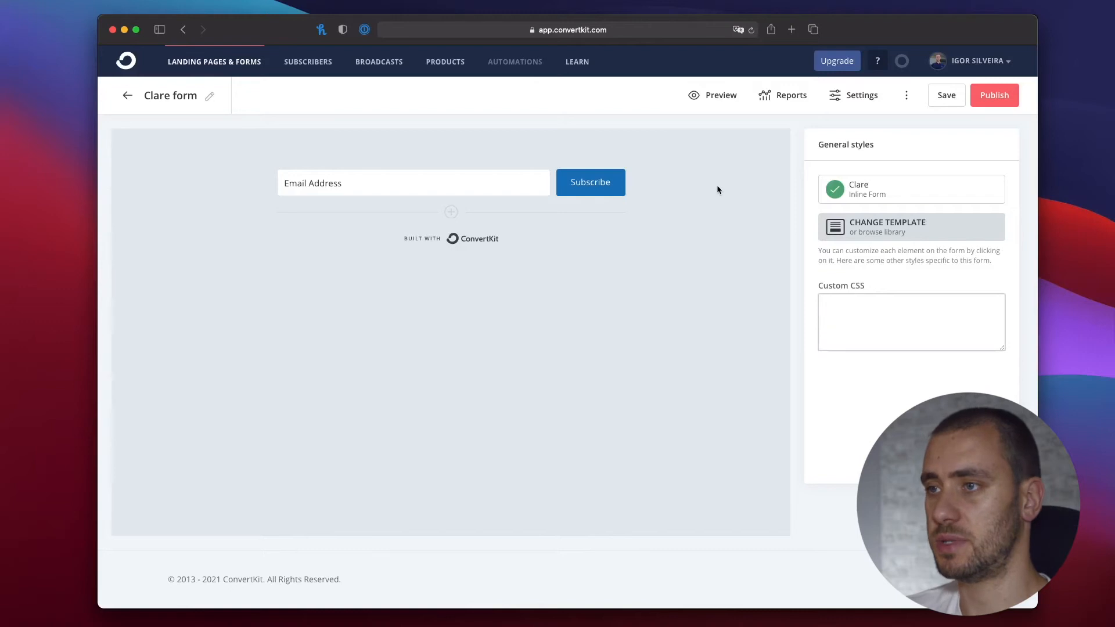
left_click(860, 186)
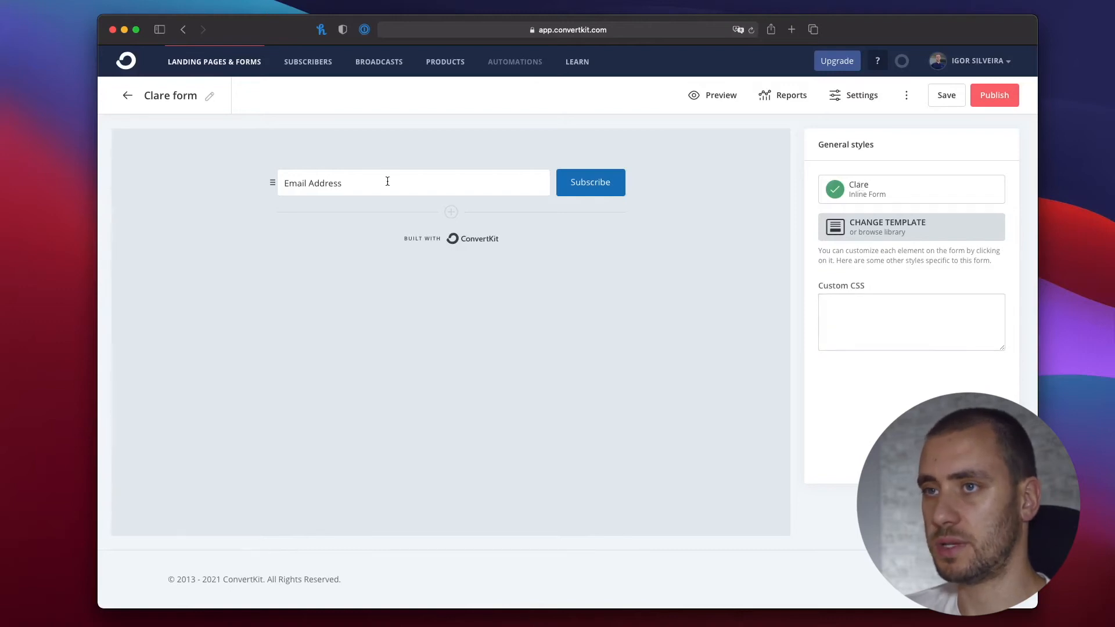
Add a second field to the form, saved as a custom field and assigned to First Name.
left_click(453, 212)
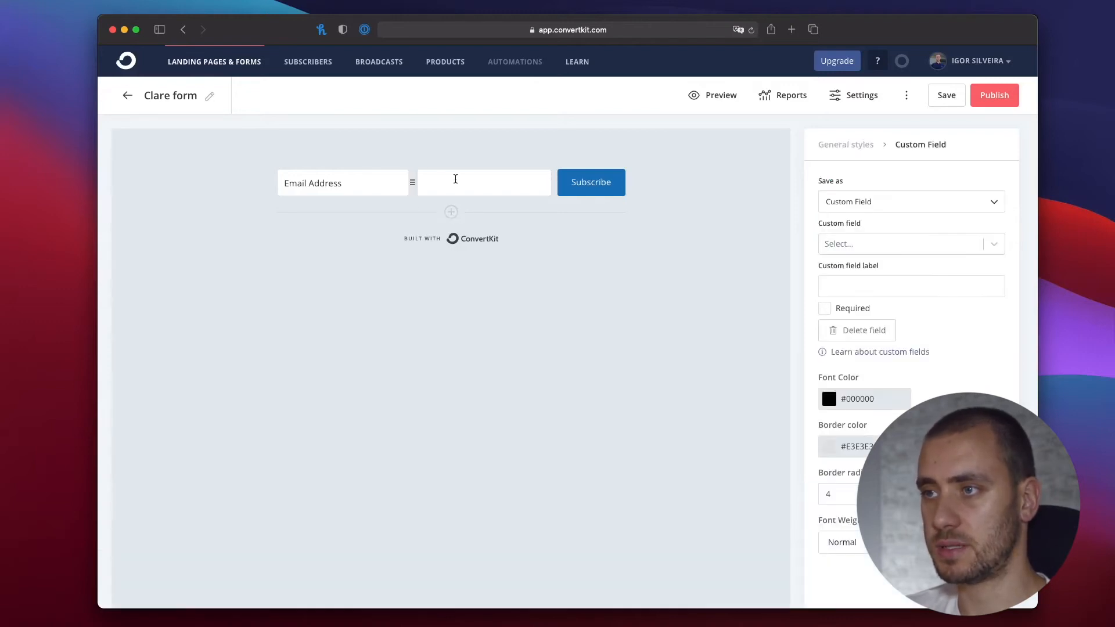
left_click(892, 204)
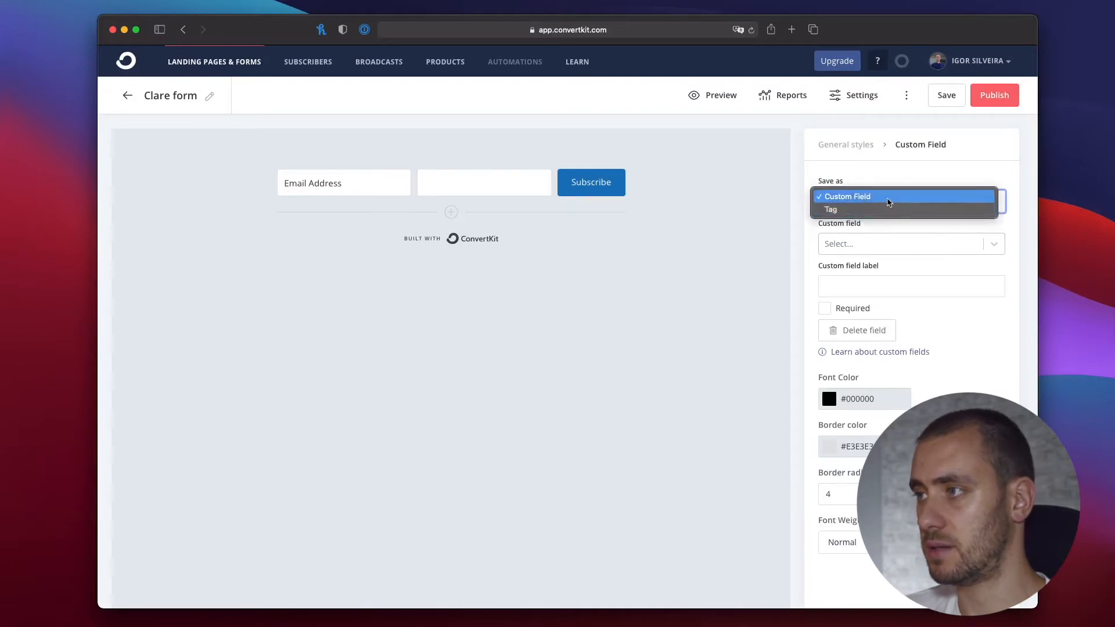
left_click(888, 197)
left_click(873, 239)
left_click(860, 271)
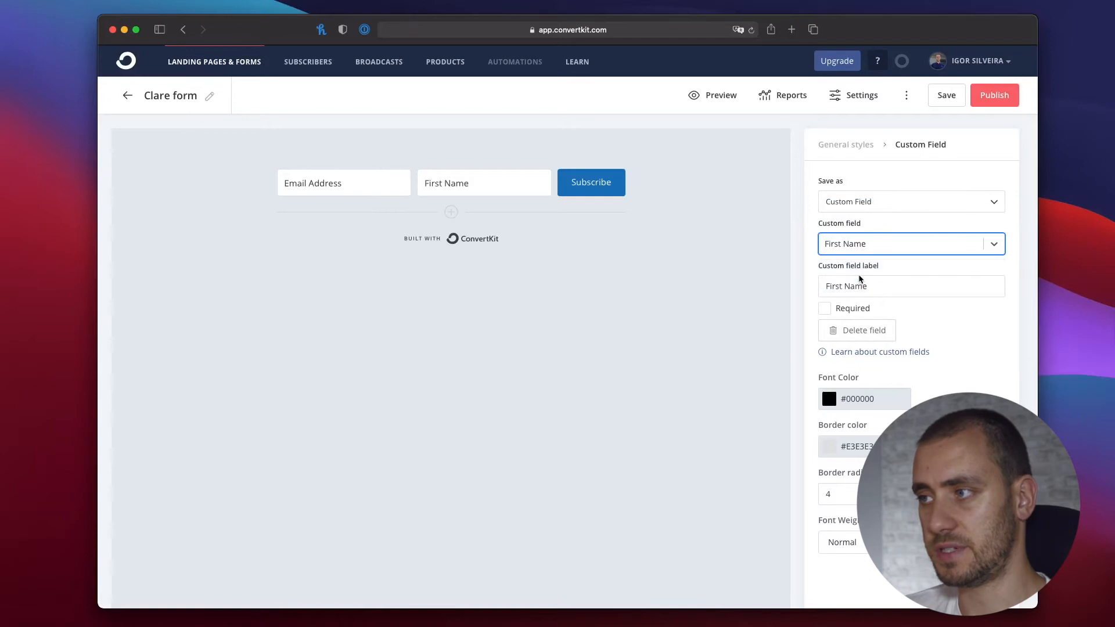
left_click(864, 286)
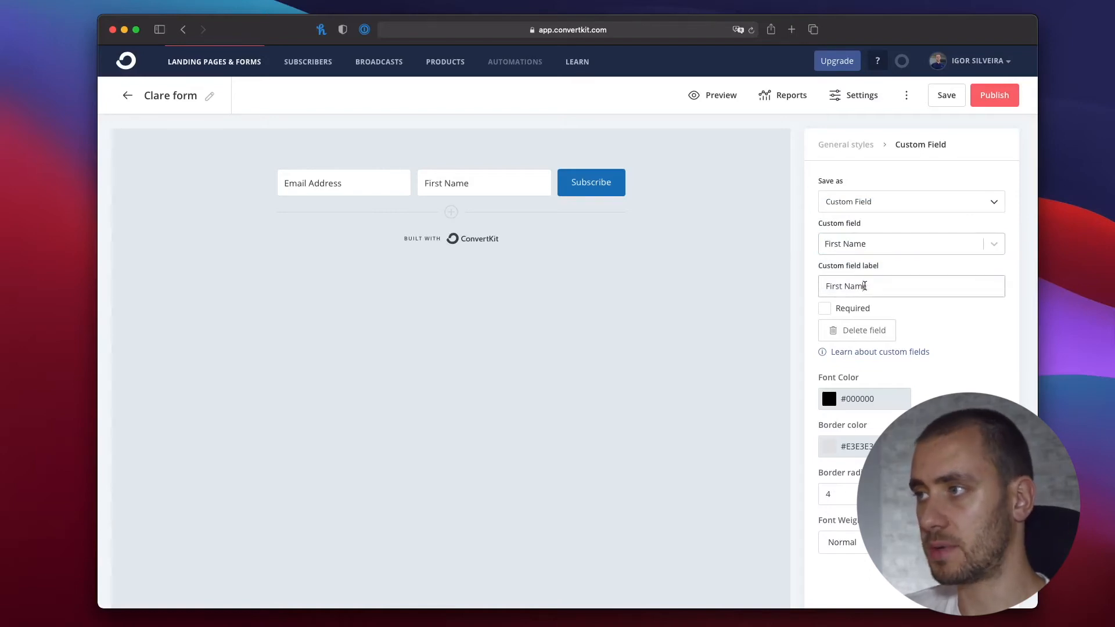
left_click(680, 215)
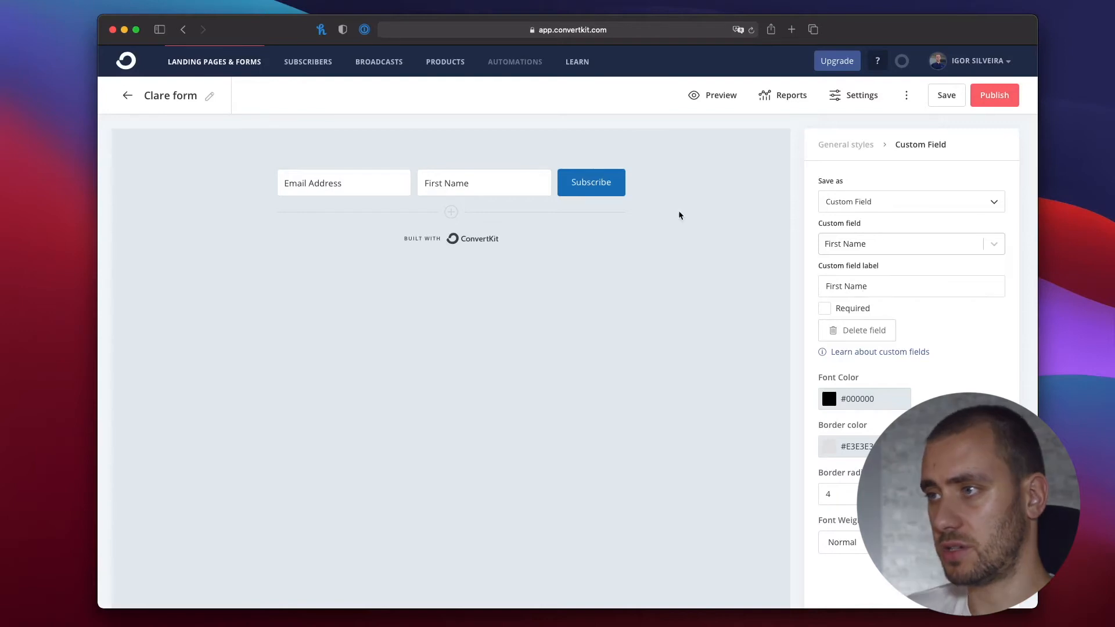
Style the Subscribe button with background color #3BB5EA and bold font weight.
left_click(603, 188)
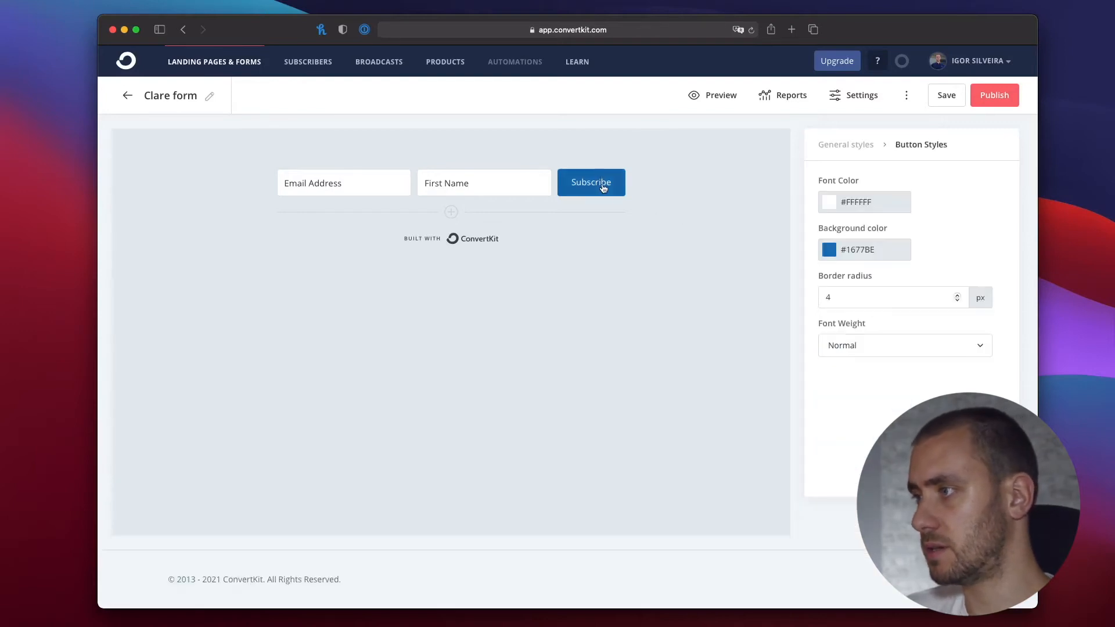
left_click(829, 251)
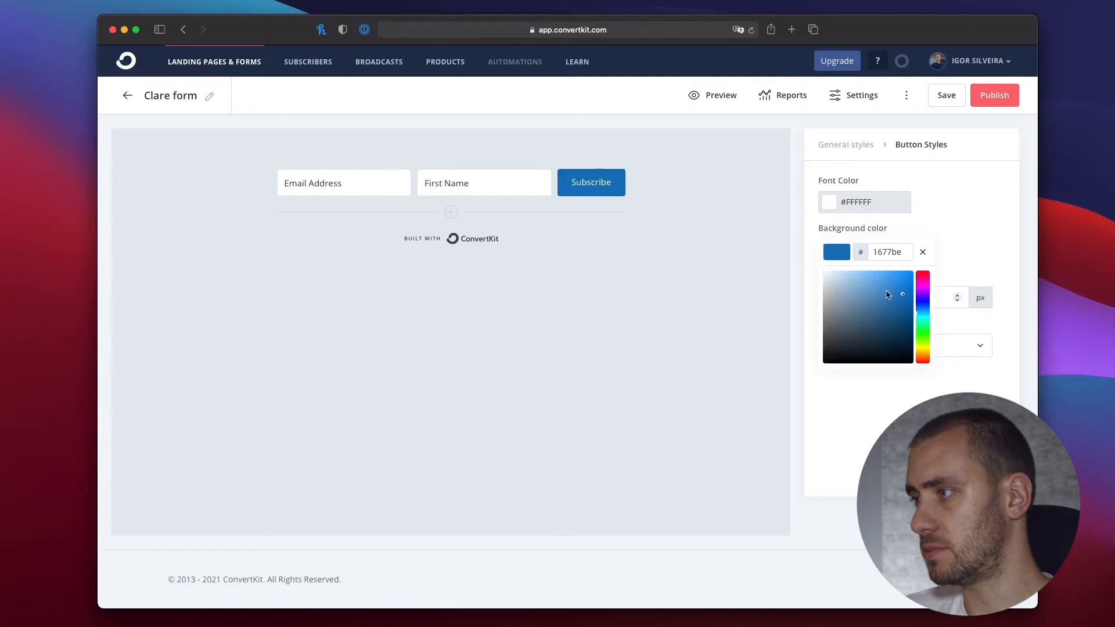
left_click_drag(917, 314, 917, 312)
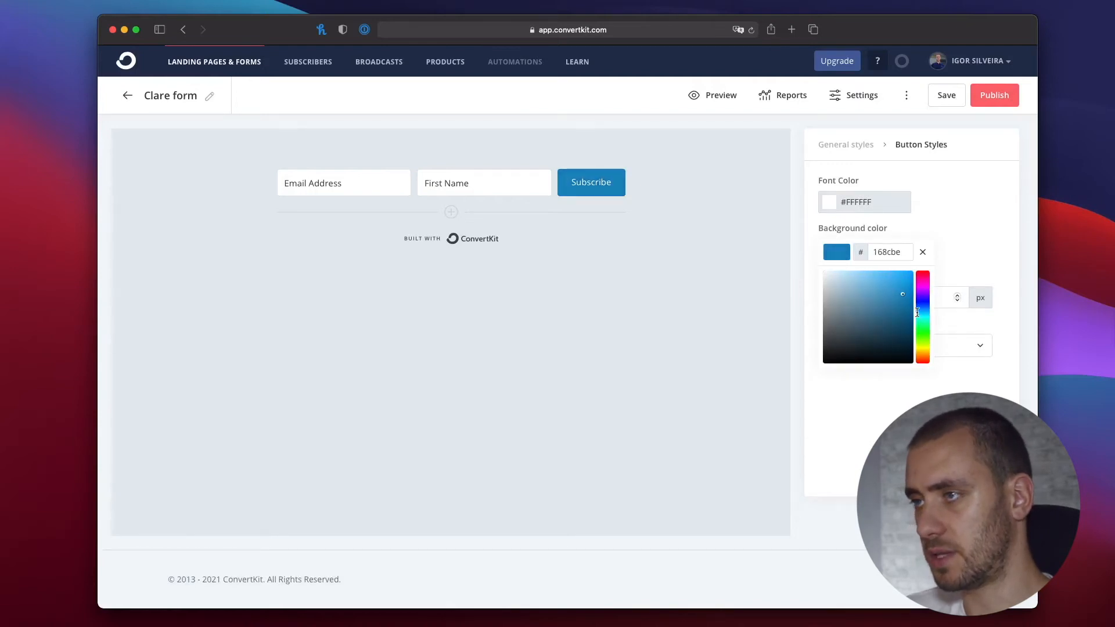
left_click(902, 287)
left_click(929, 349)
left_click(859, 401)
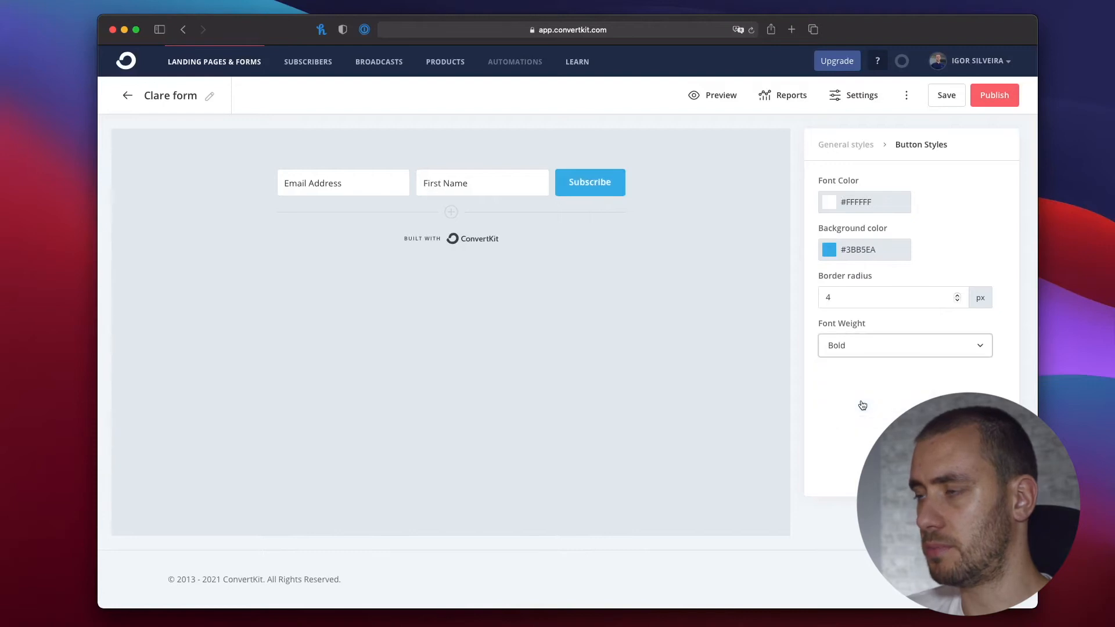
left_click(993, 240)
Change the form button's text to SUBSCRIBE in capital letters.
left_click(593, 183)
double_click(579, 185)
type("SUBS")
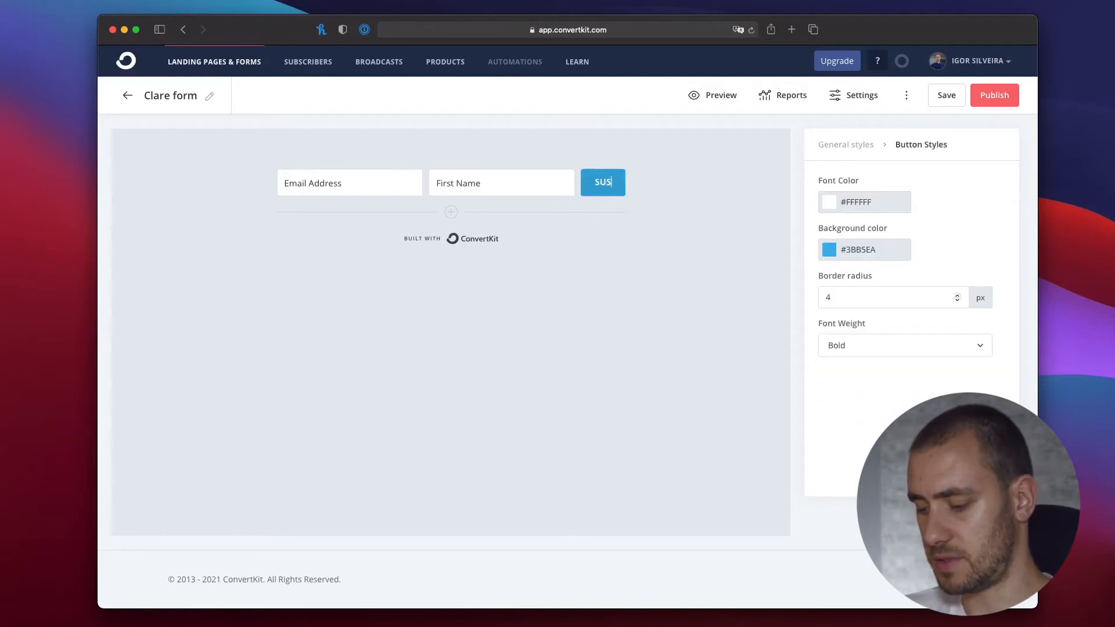
type("CRIBE")
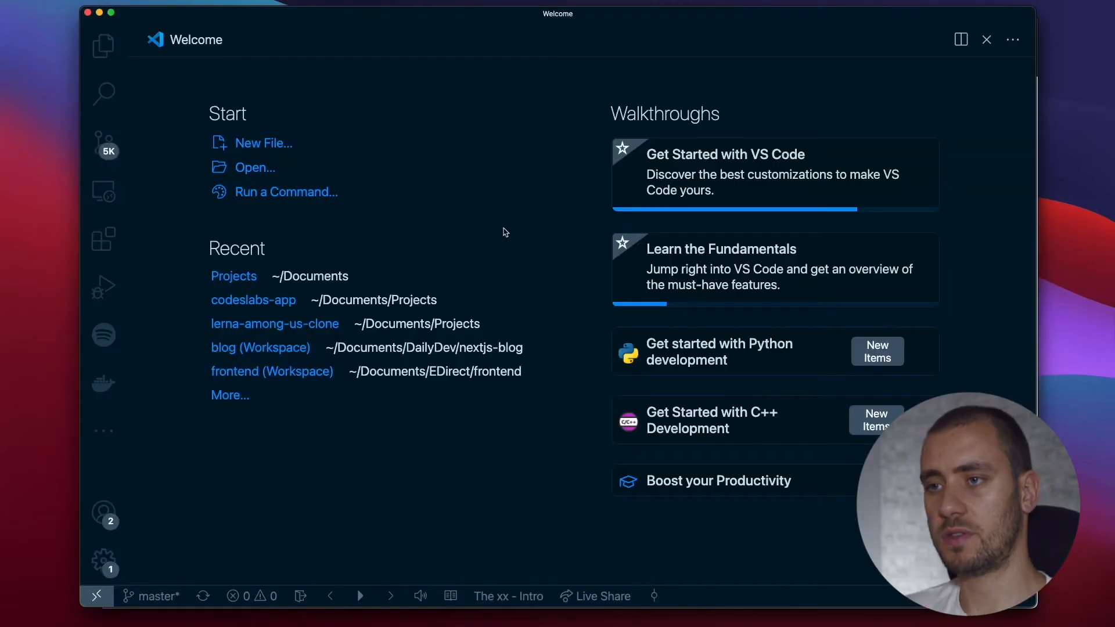
Switch to VS Code and create a new file with HTML as its language.
left_click(267, 144)
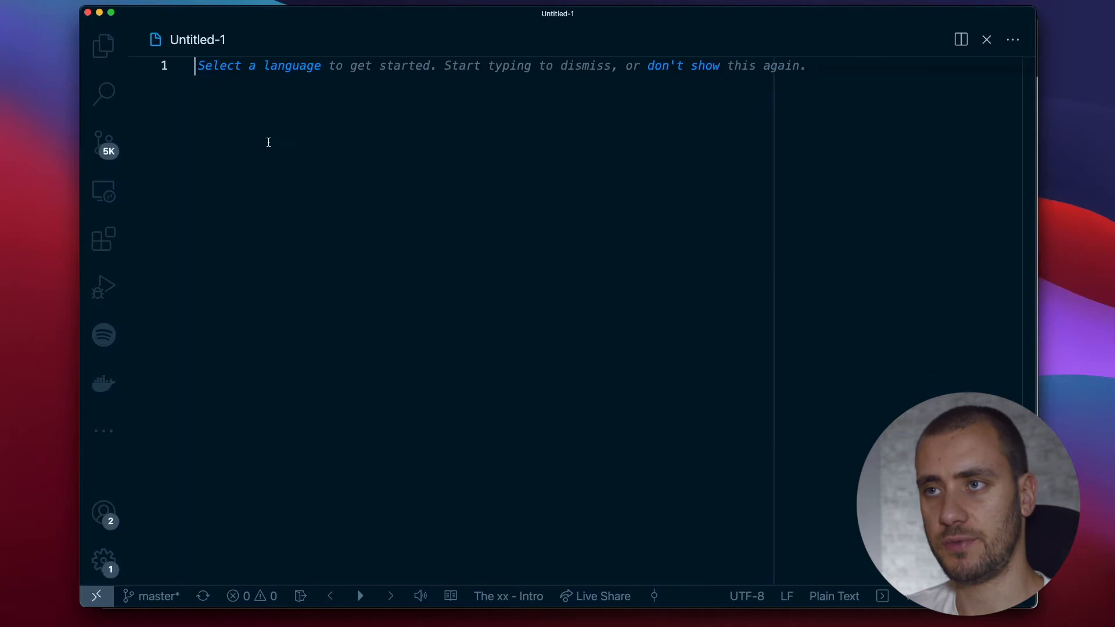
left_click(271, 67)
type("h")
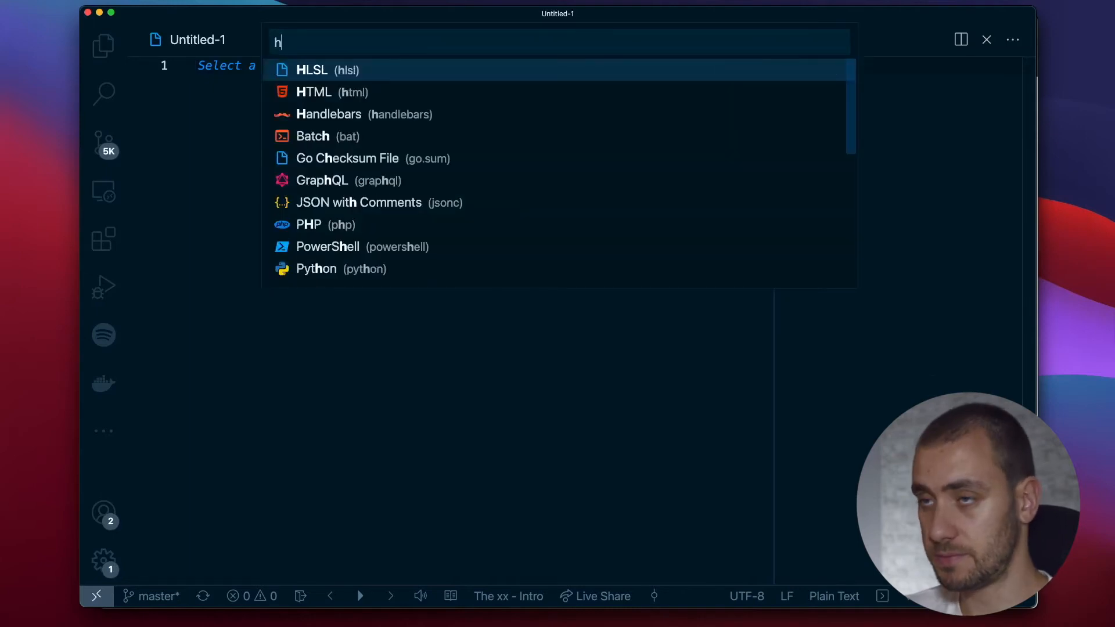
type("tml")
key("Return")
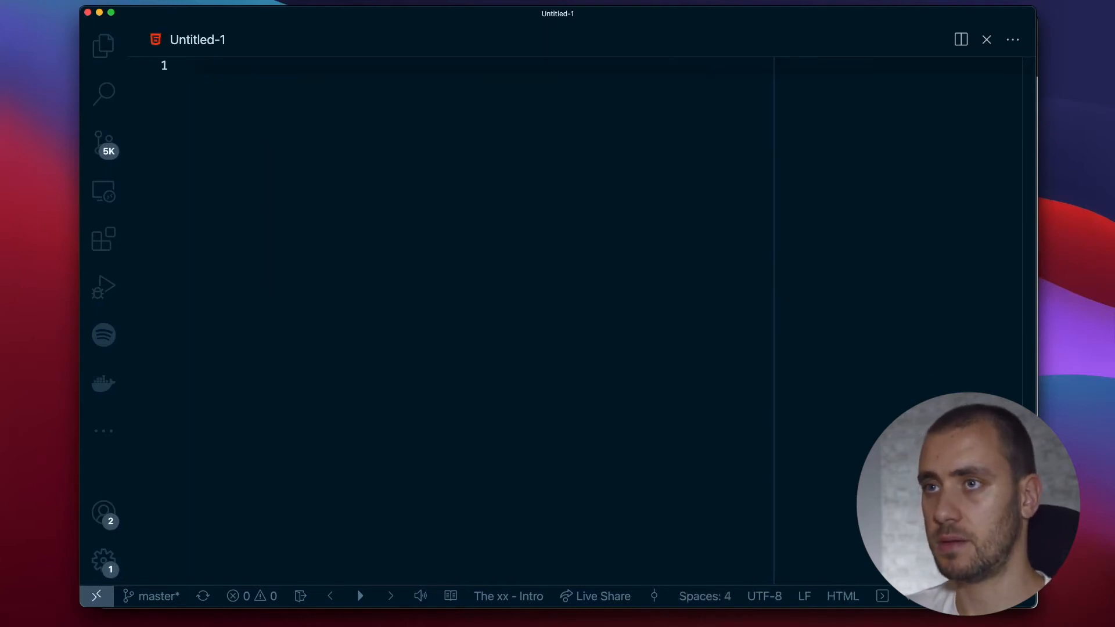
Save the new file as index.html in the project's Code folder.
key("super+s")
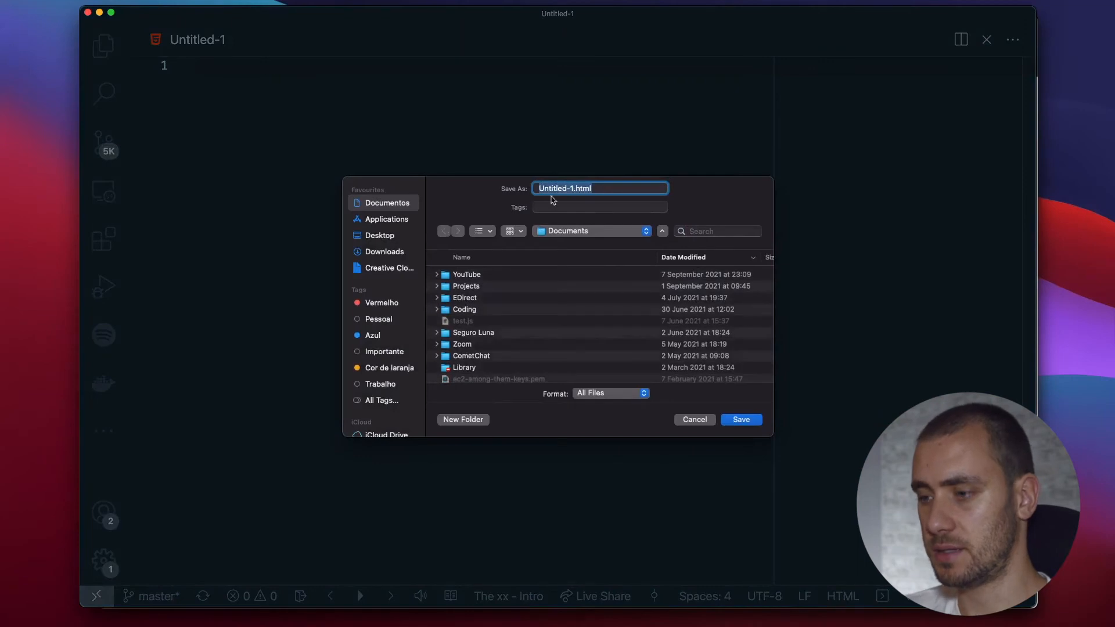
left_click_drag(539, 189, 571, 189)
type("index")
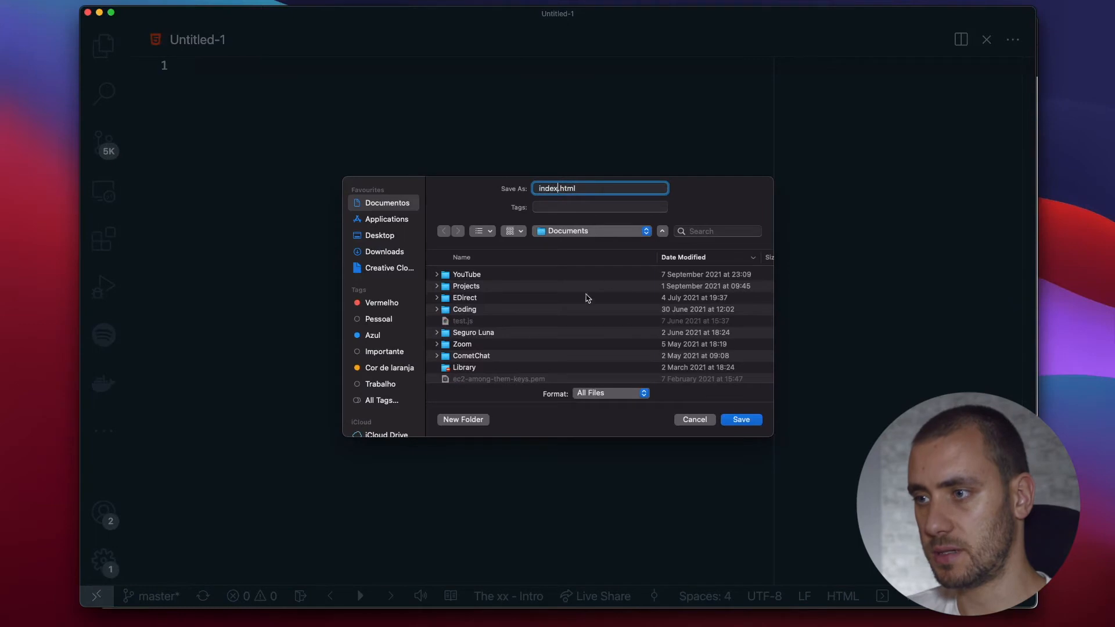
scroll(480, 358, "down", 5)
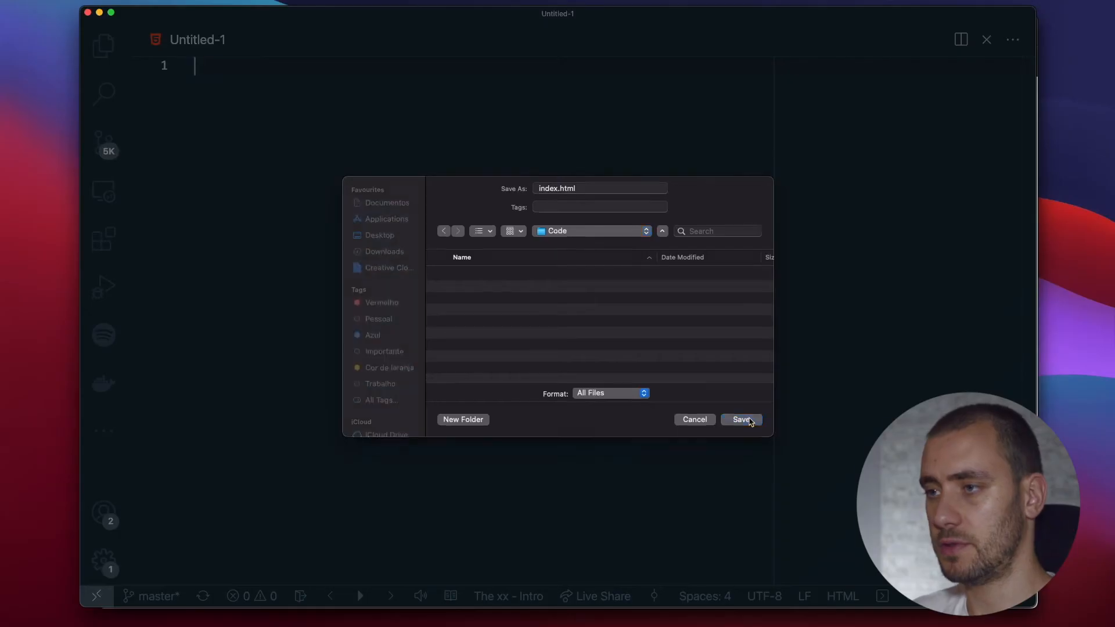
left_click(749, 419)
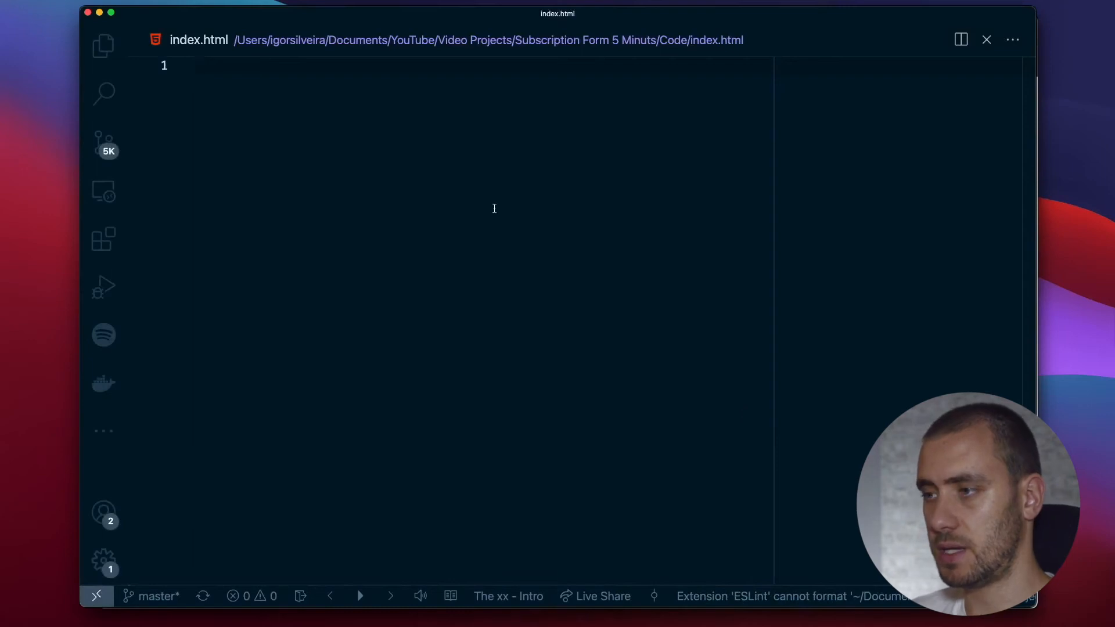
Insert the standard HTML boilerplate in index.html and set the page title to Landing Page.
type("!")
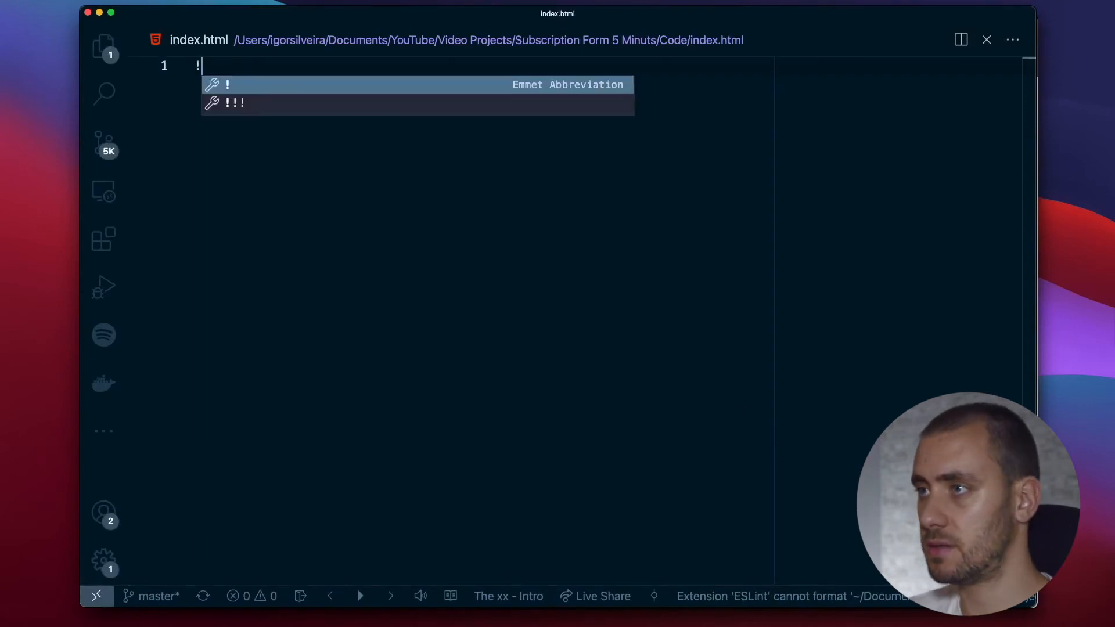
key("Tab")
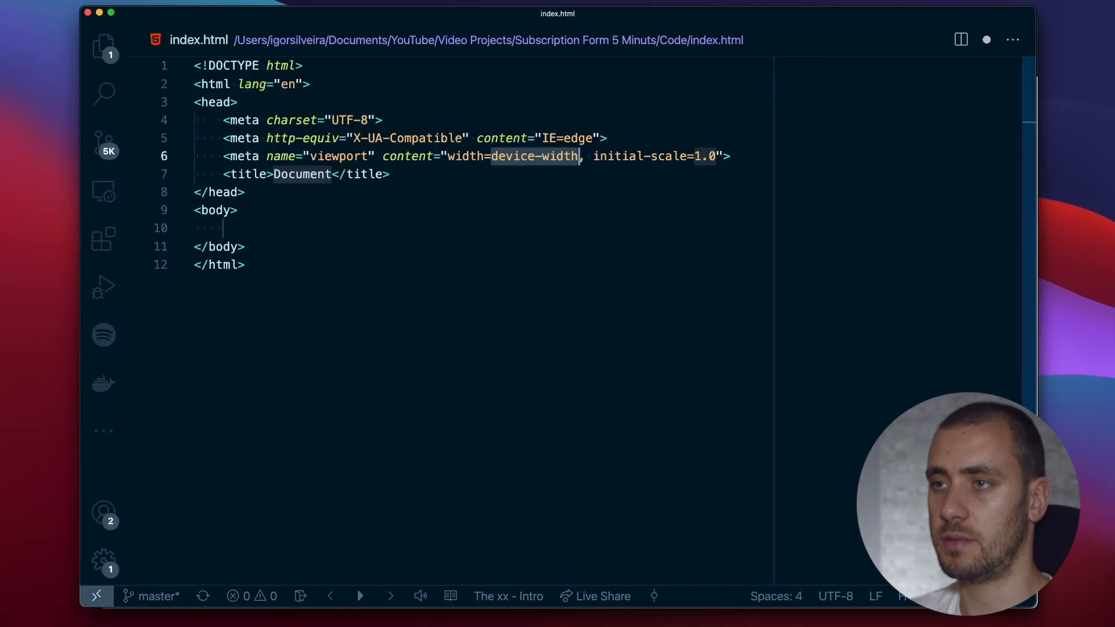
double_click(314, 172)
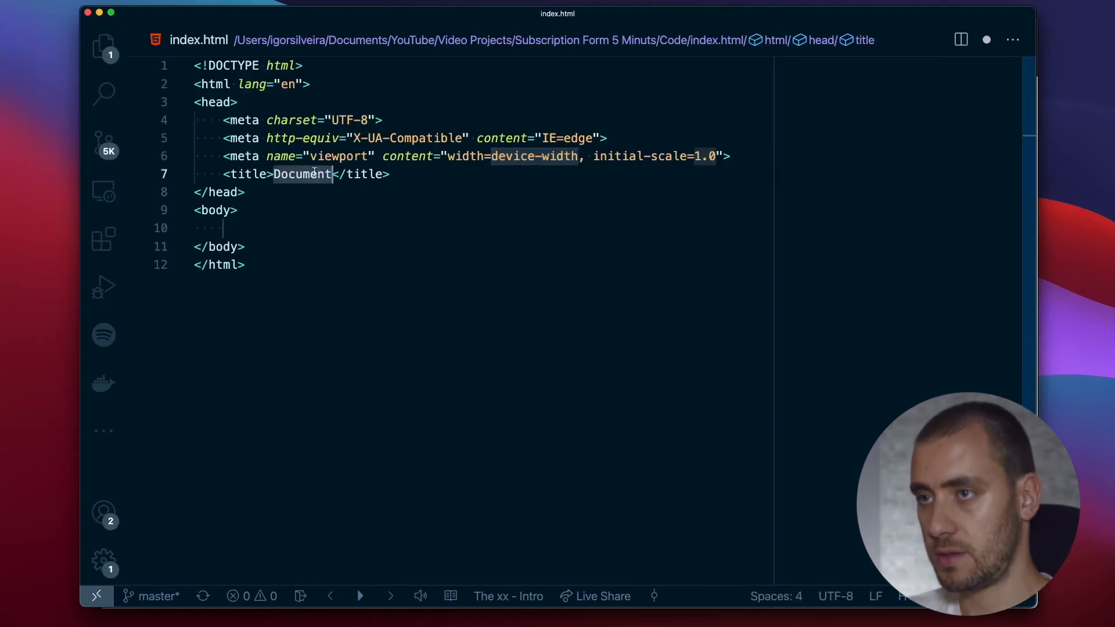
type("Lan")
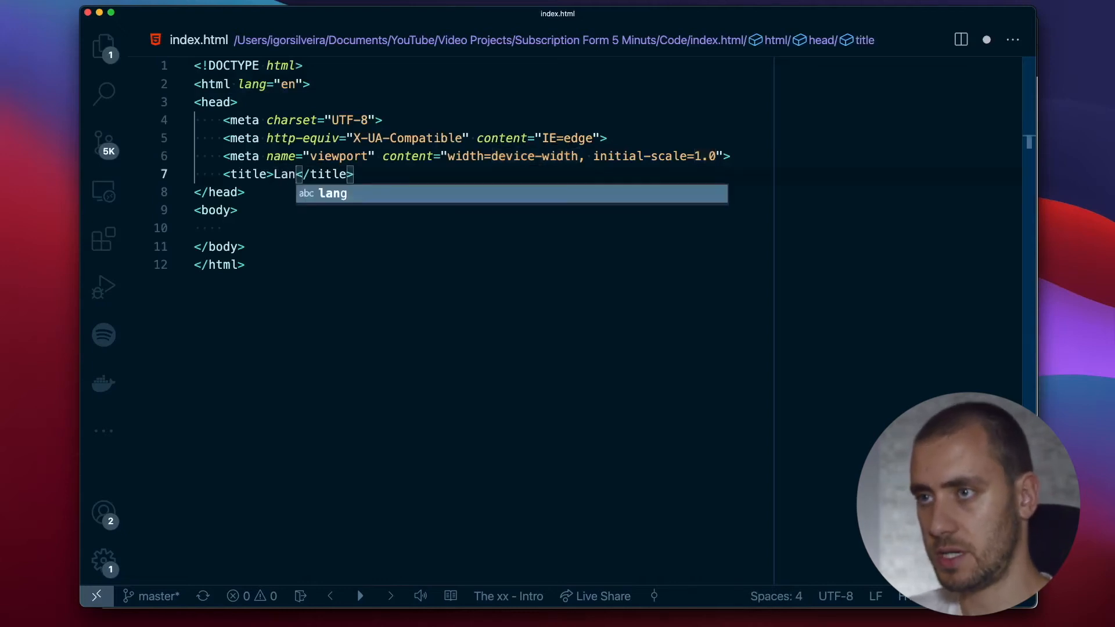
type("ding")
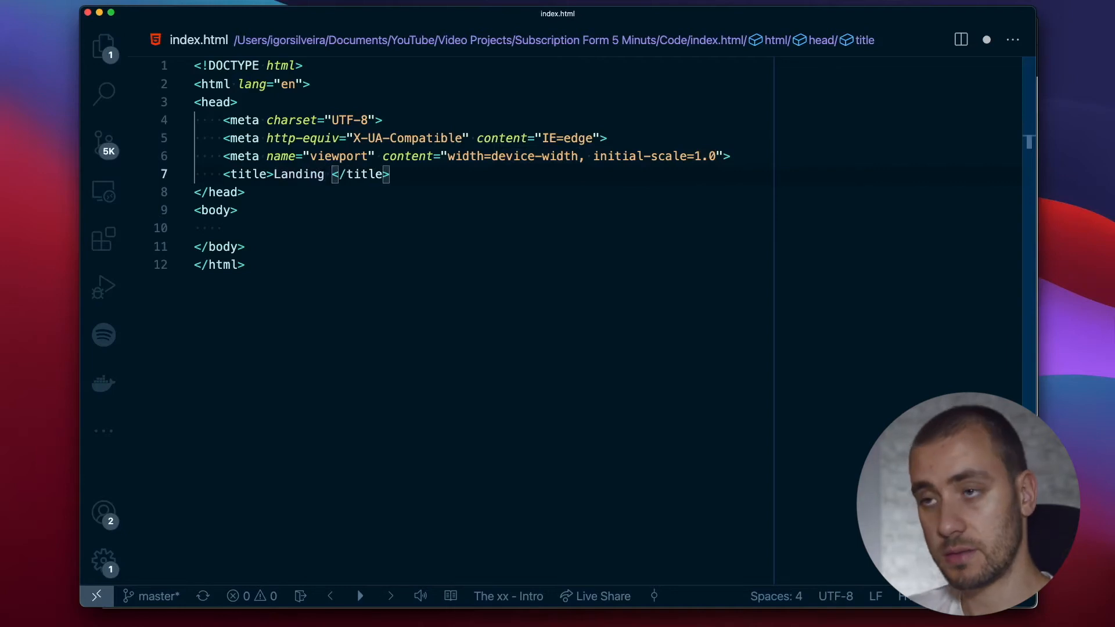
type(" Page")
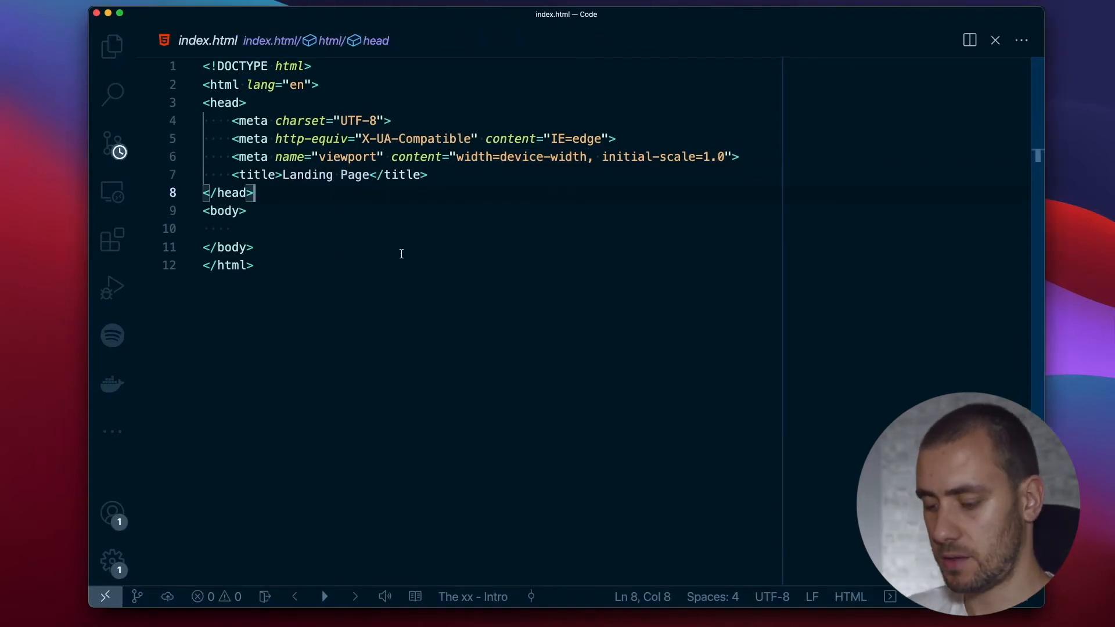
Search the extensions marketplace for Live Server and view the extension's details page.
key("super+b")
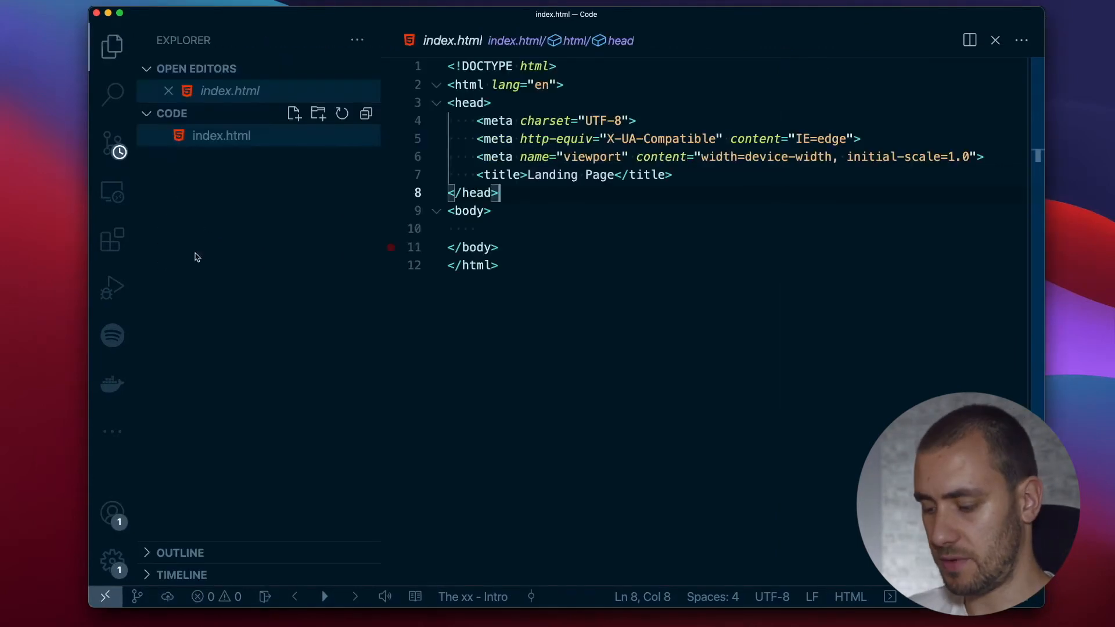
left_click(110, 248)
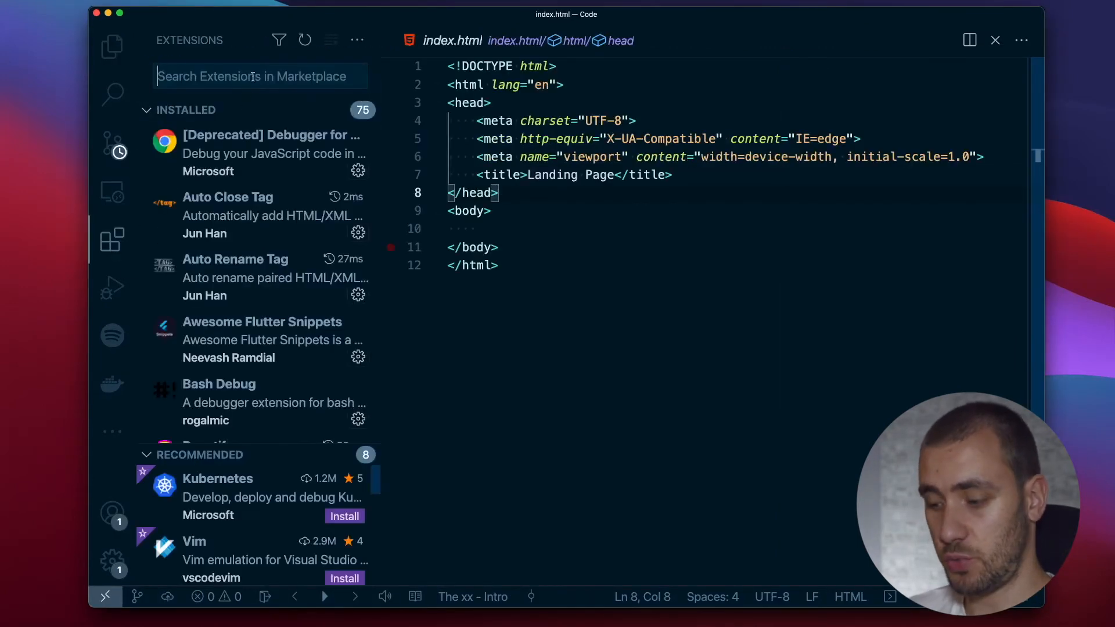
type("live ser")
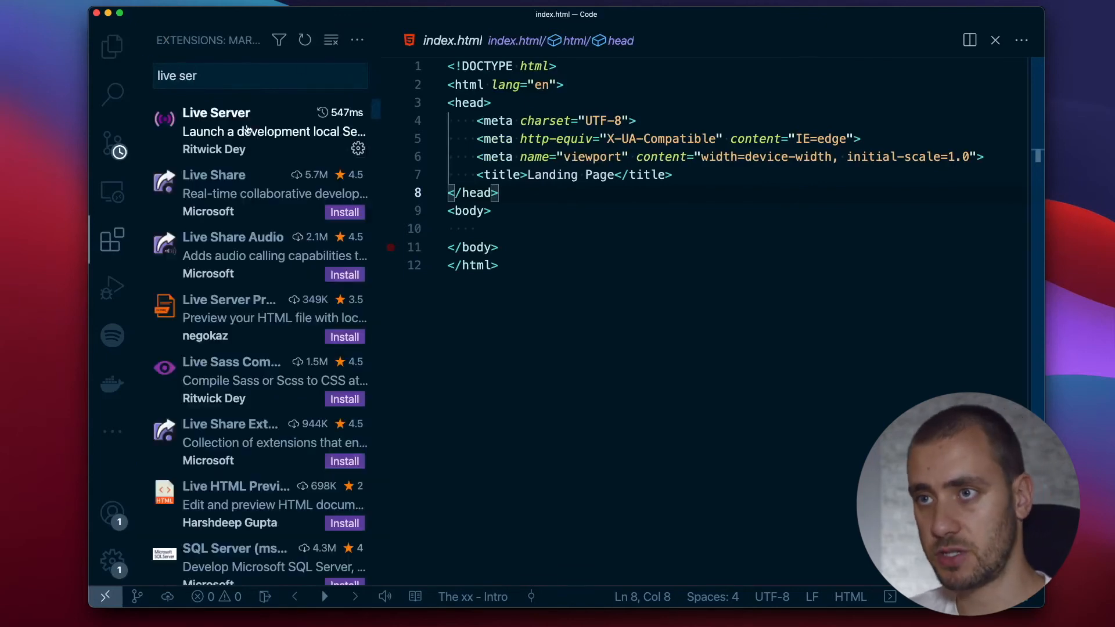
left_click(239, 119)
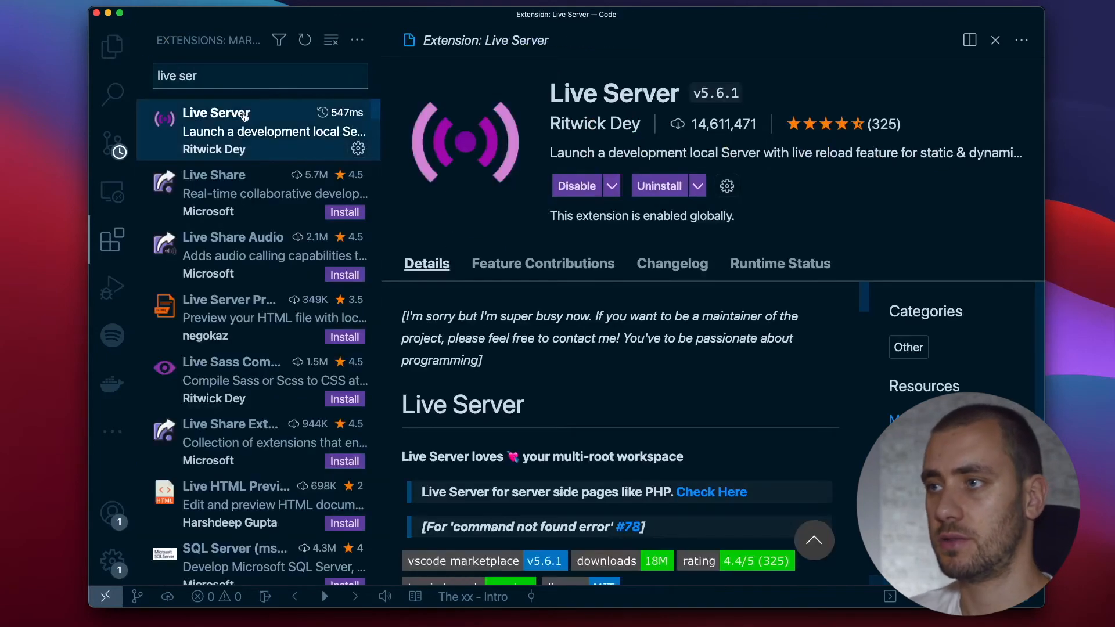
key("super+w")
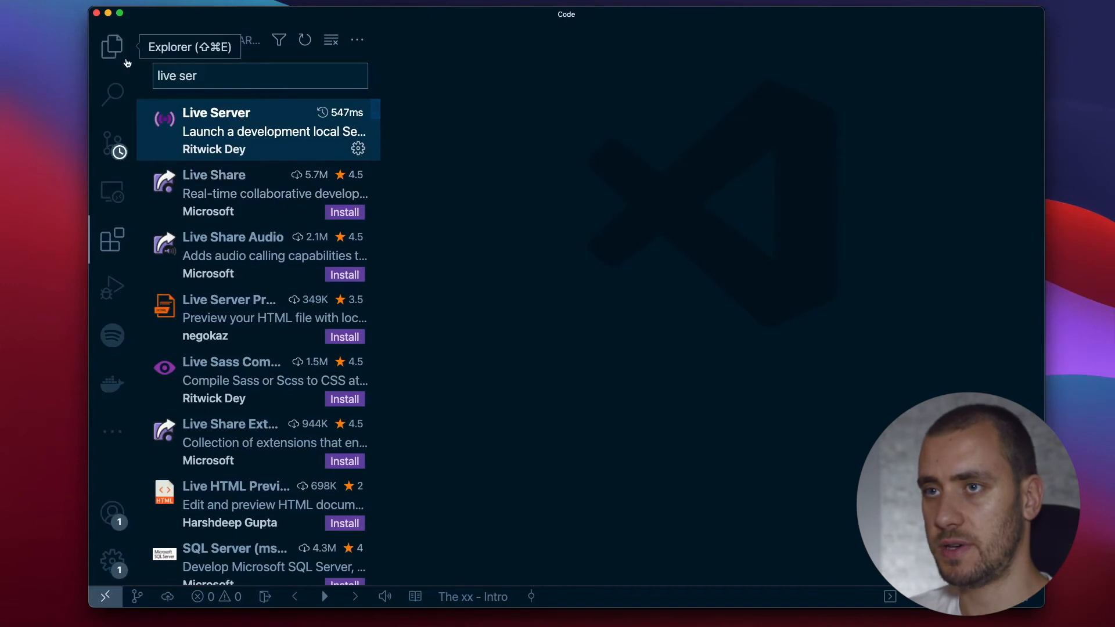
Reopen index.html, serve it in the browser with Live Server, and return to VS Code.
left_click(112, 45)
left_click(221, 112)
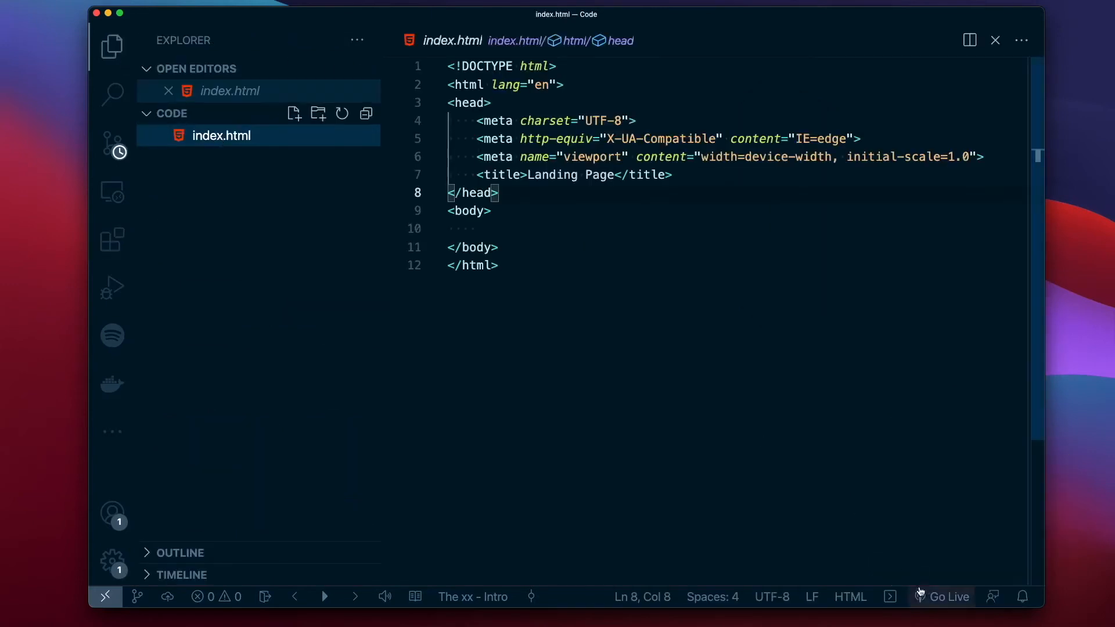
left_click(941, 596)
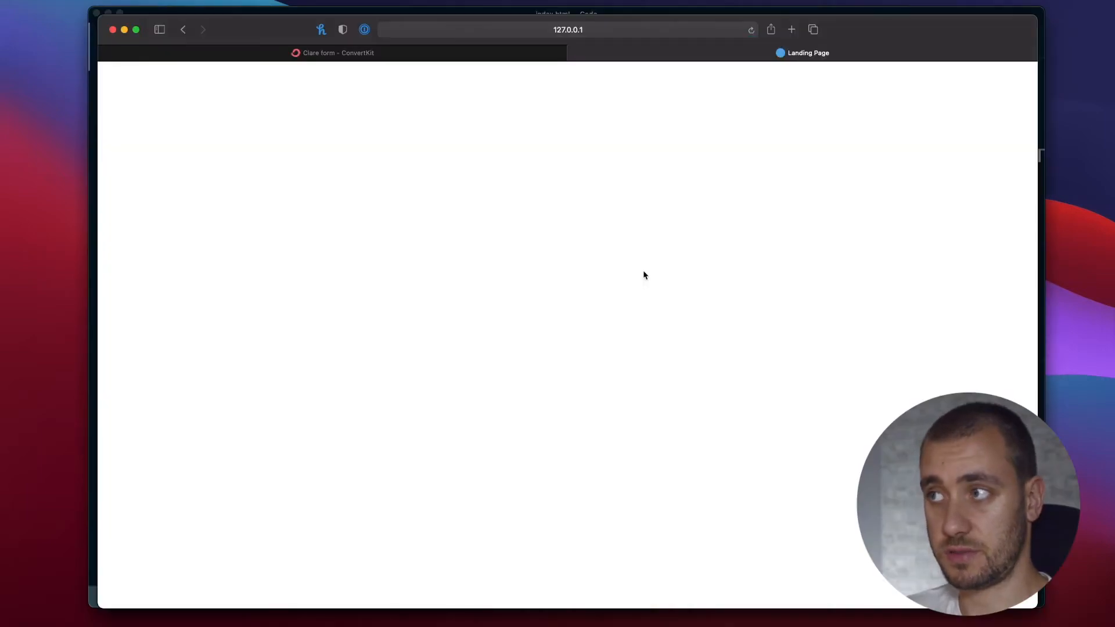
key("super+Tab")
type("This is")
key("BackSpace")
key("BackSpace")
key("BackSpace")
key("BackSpace")
key("BackSpace")
key("BackSpace")
key("BackSpace")
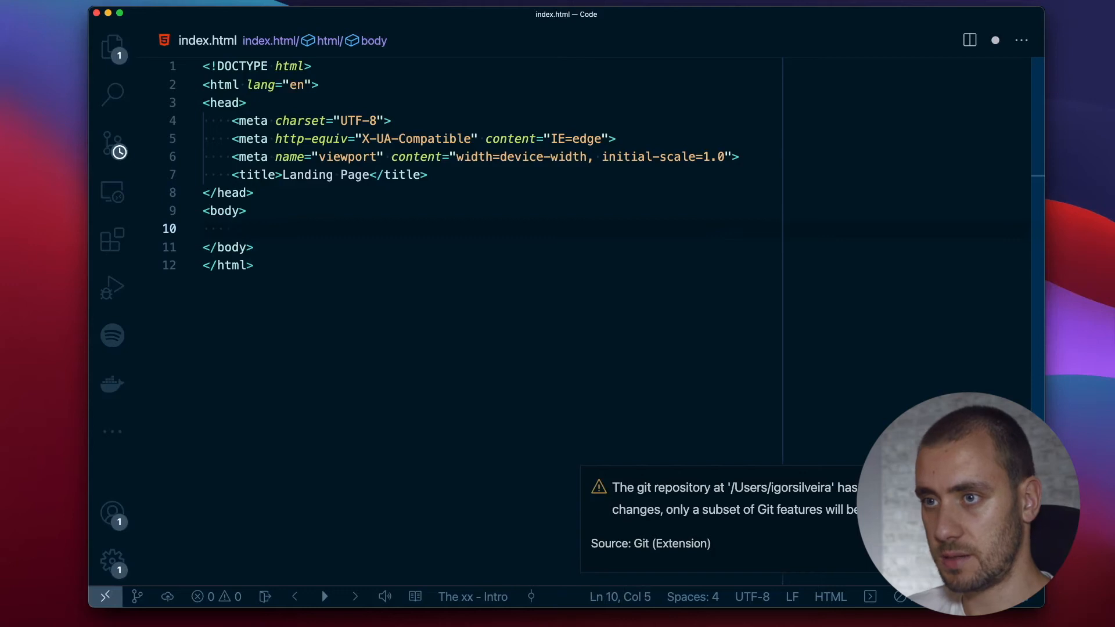
Add an h1 heading reading "This is working" inside the body and save index.html.
type("<h1>")
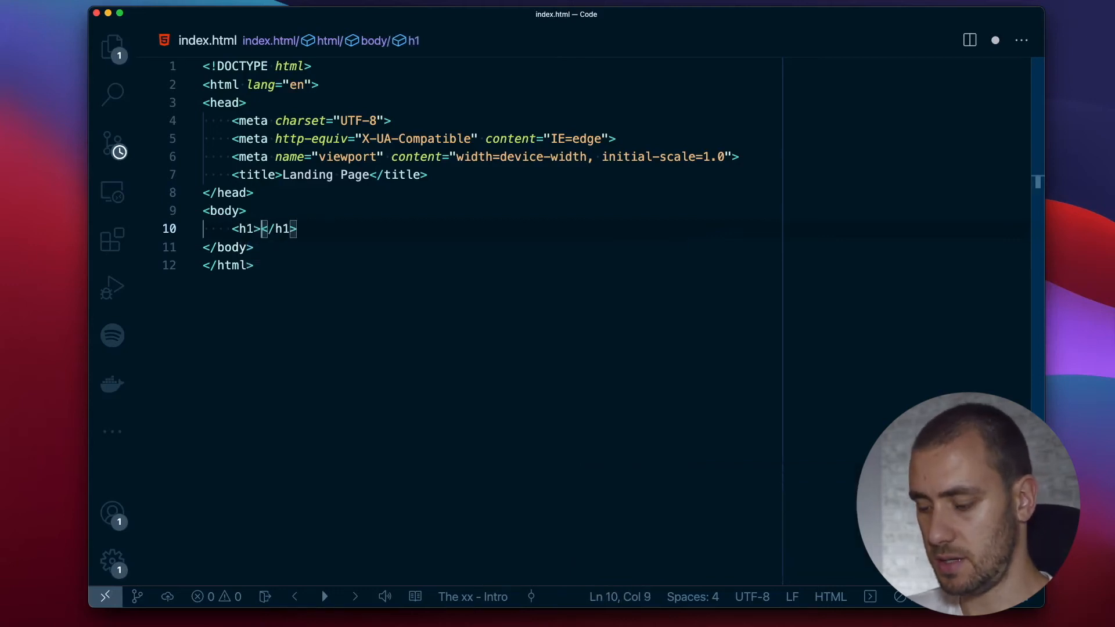
type("This is working")
key("super+s")
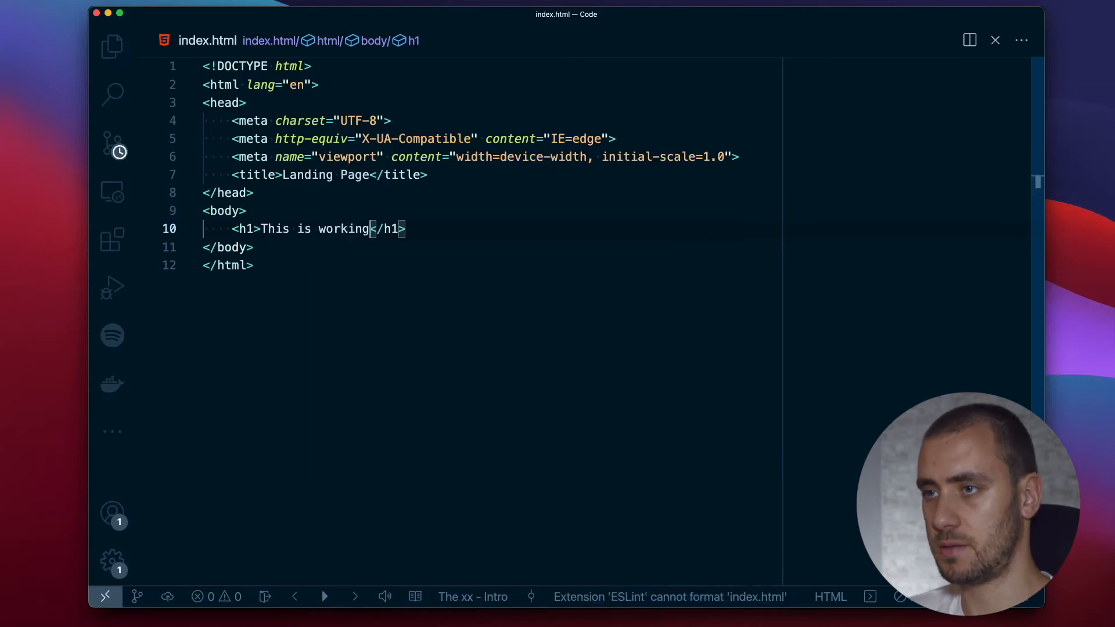
Check the heading on the served landing page in the browser and return to VS Code.
key("super+Tab")
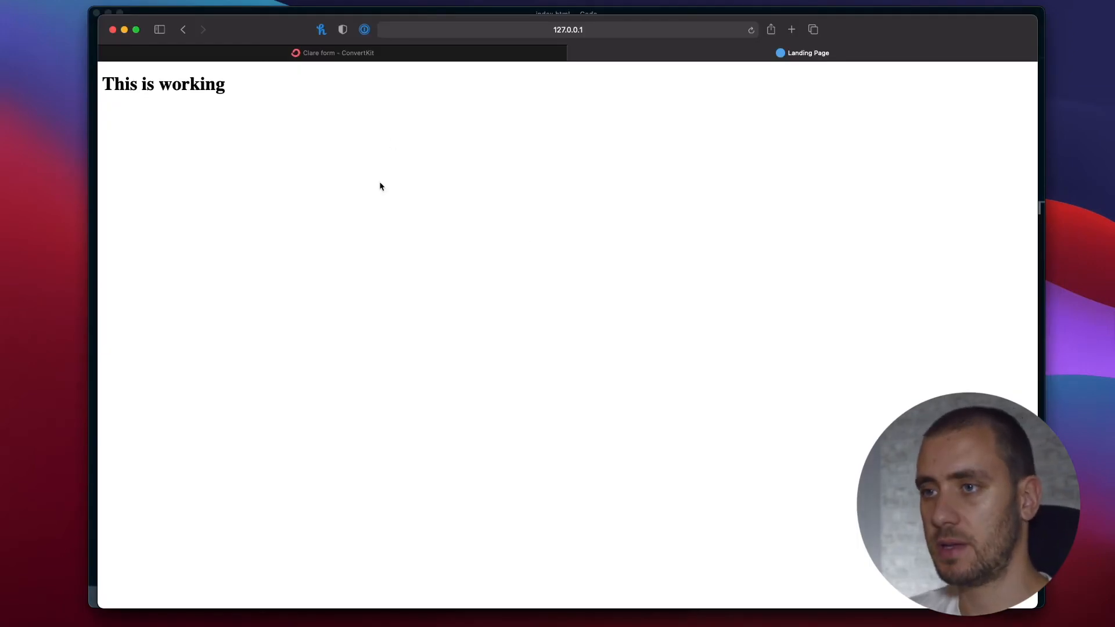
key("super+Tab")
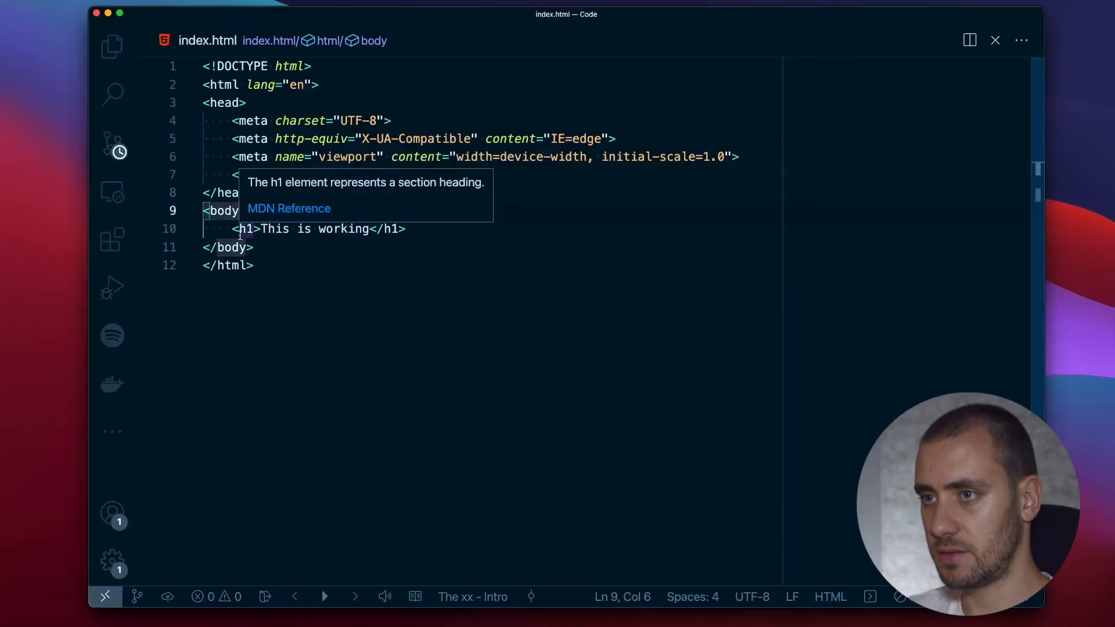
key("super+Tab")
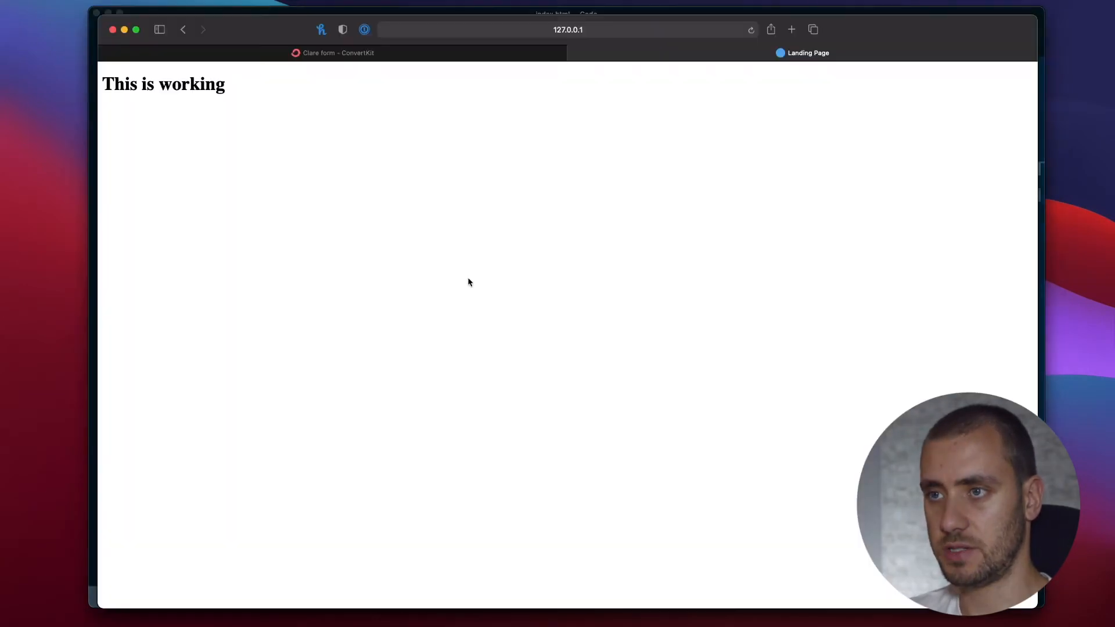
key("super+Tab")
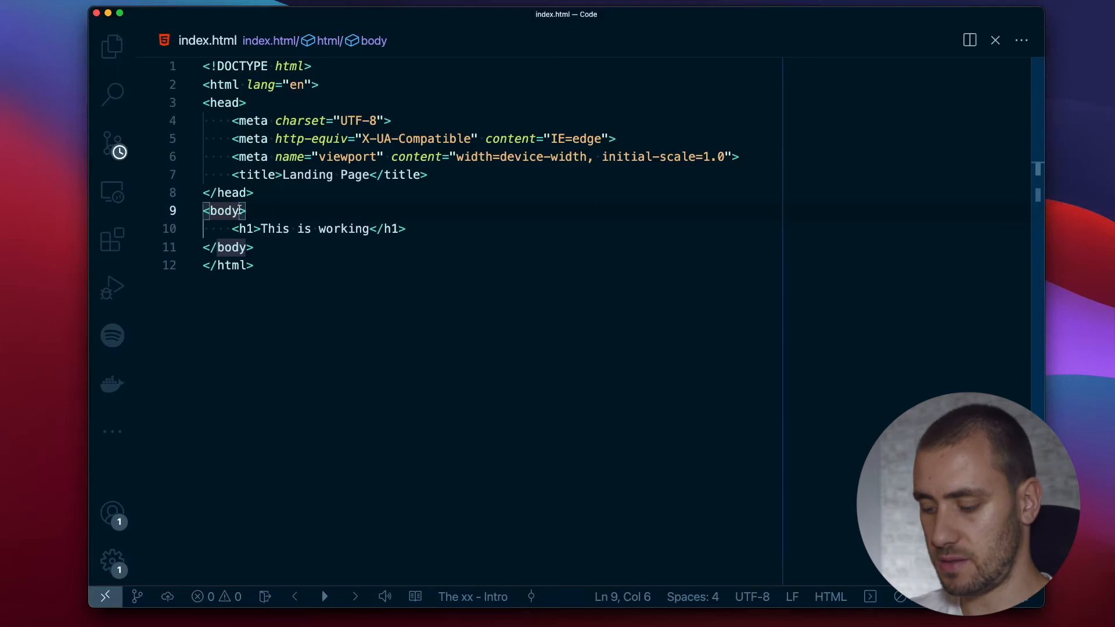
Create a new file named index.css in the Code folder.
key("super+b")
left_click(318, 113)
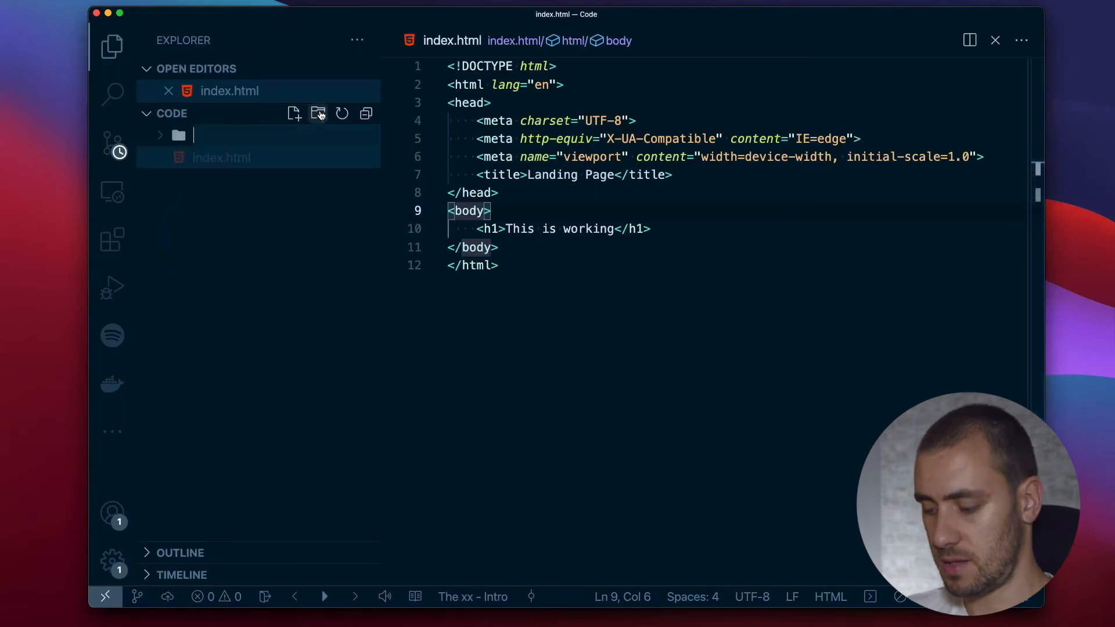
key("Escape")
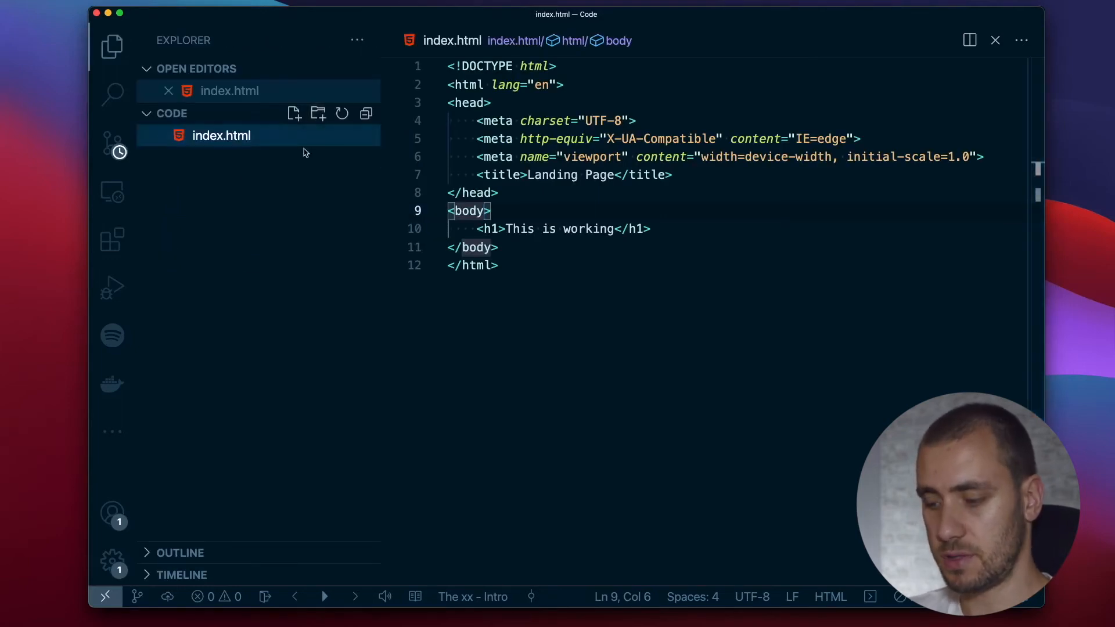
left_click(294, 113)
type("index.css")
key("Return")
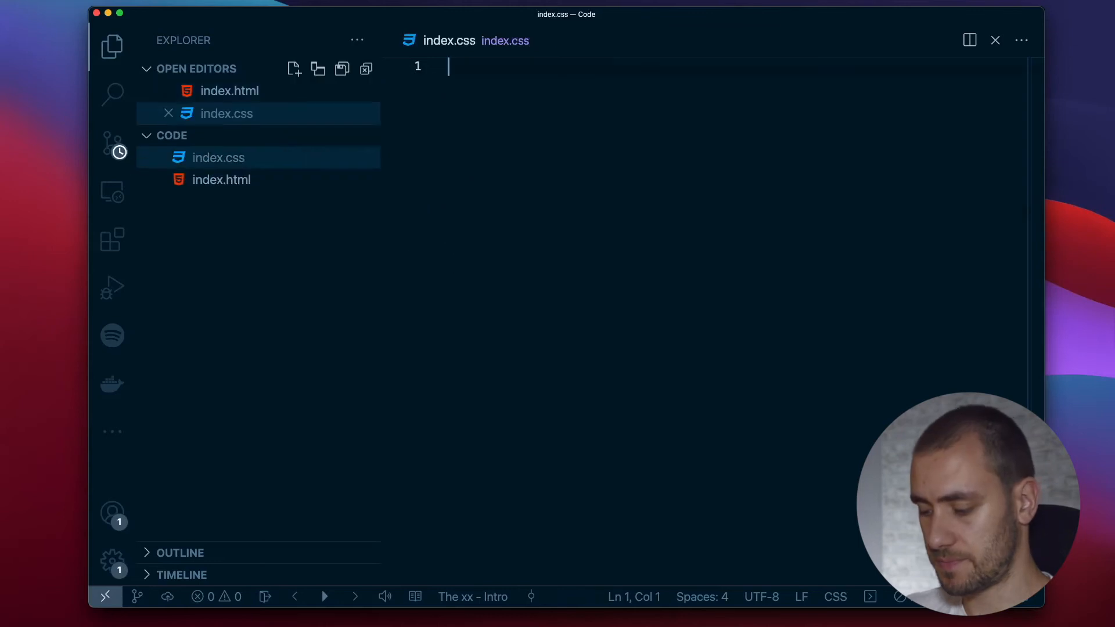
Write a .center rule in index.css with display: flex.
type(".")
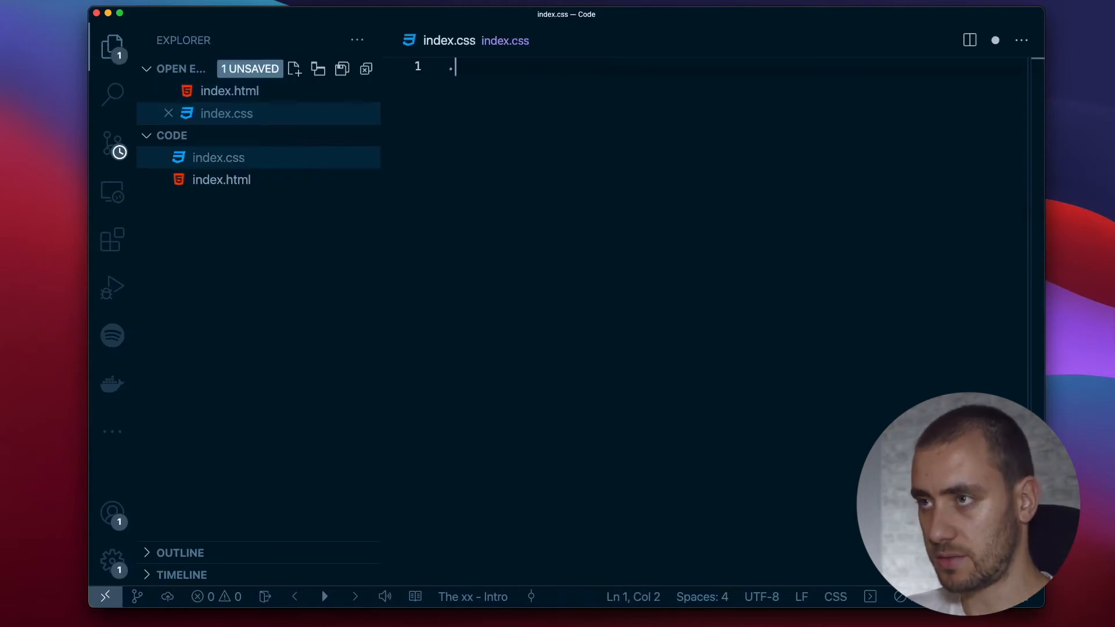
type("center {")
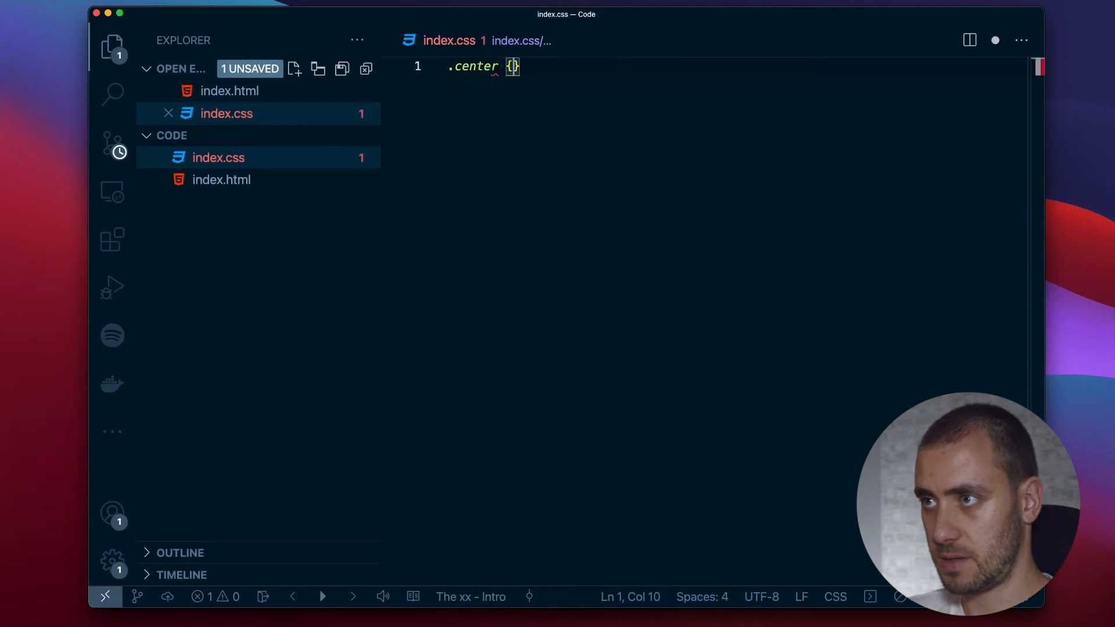
key("Return")
type("dis")
key("Return")
type("flex;")
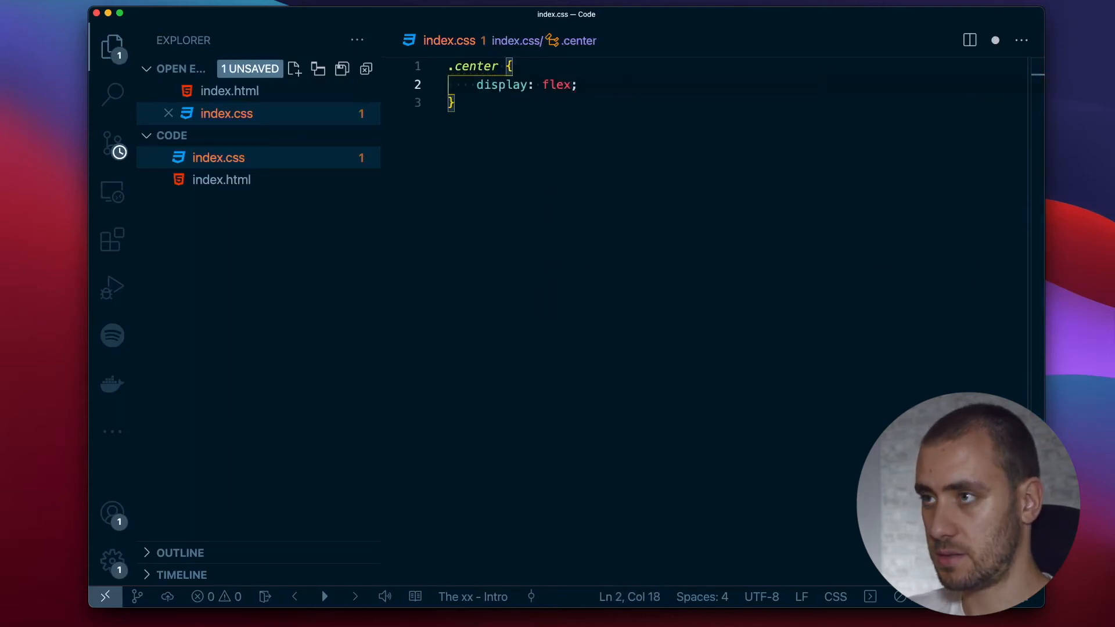
Add justify-items: center to the .center rule below the display property.
key("super+Return")
type("just")
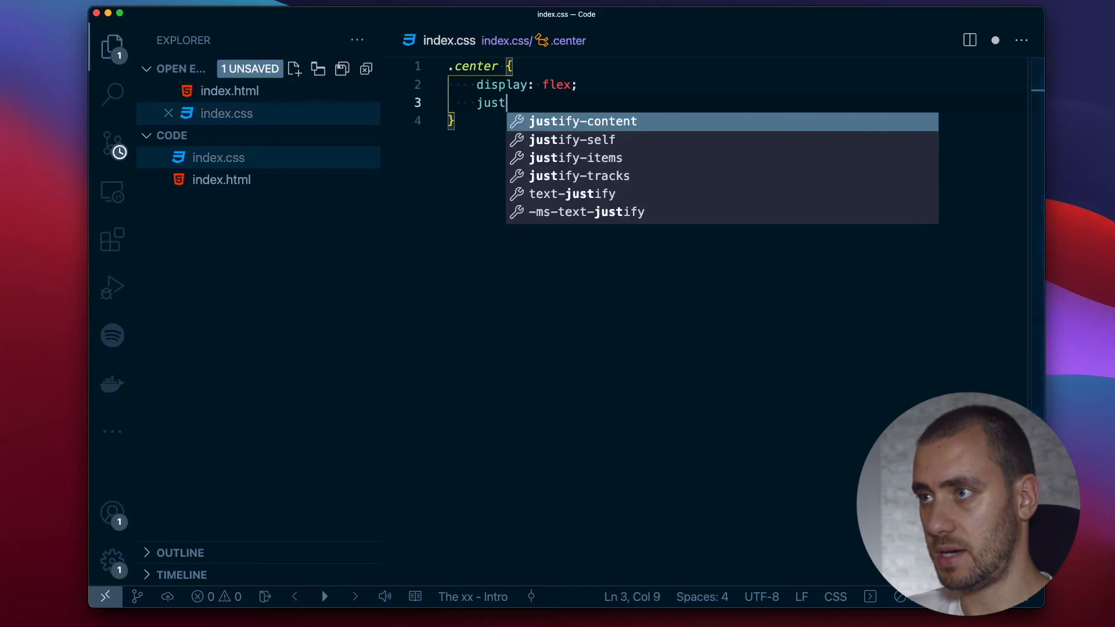
key("Down")
key("Down")
key("Return")
type("ce")
key("Return")
key("super+Return")
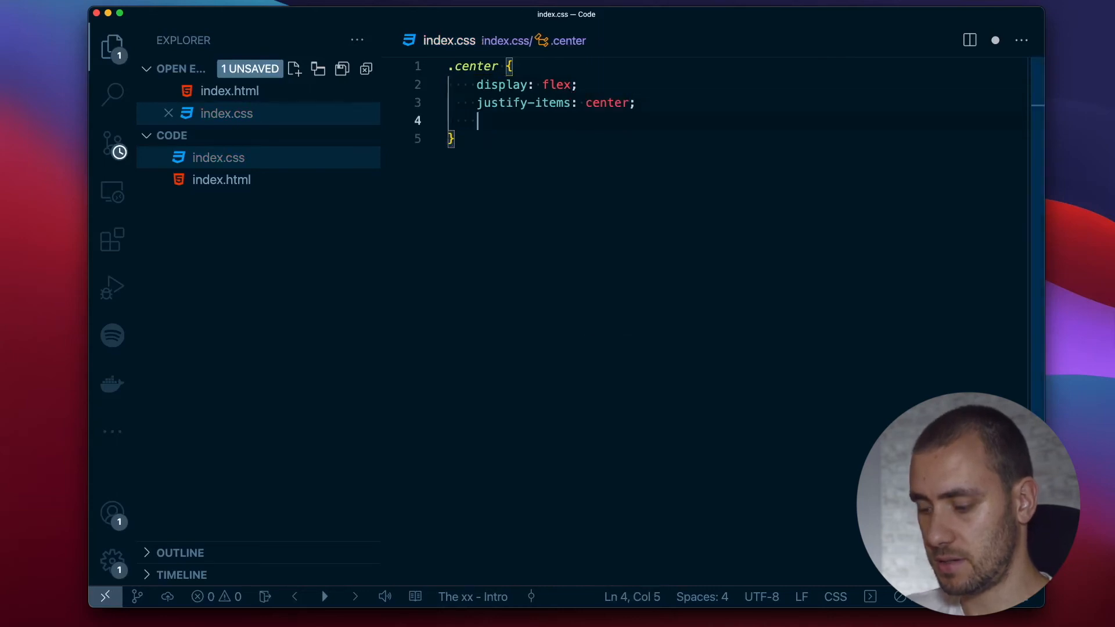
Add align-items: center to the .center rule and replace its justify-items property with justify-content.
type("item")
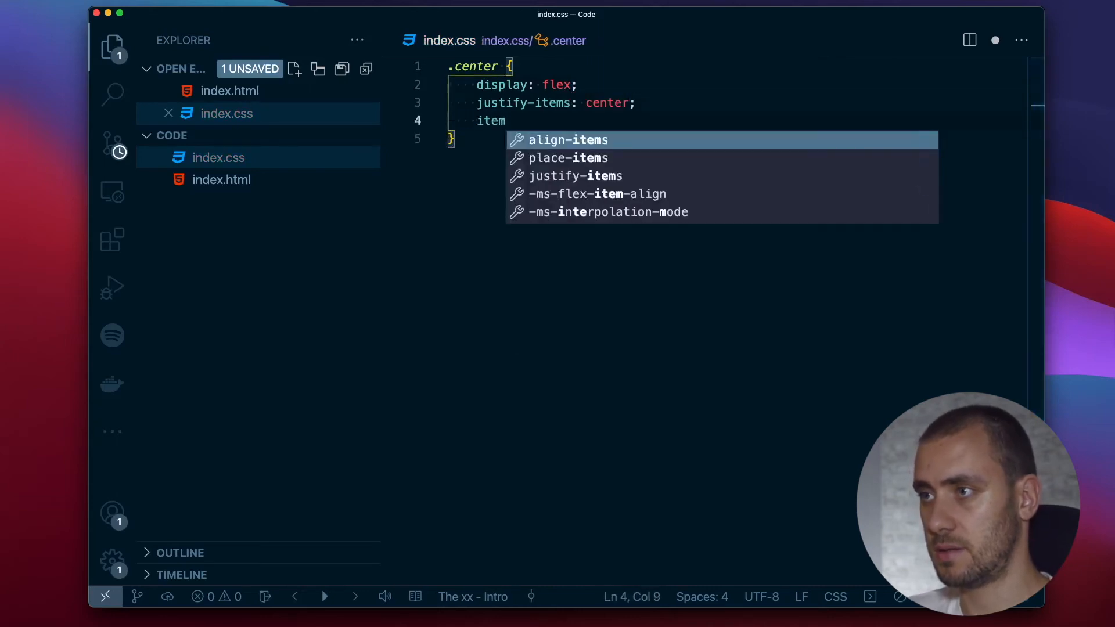
key("Return")
type("c;")
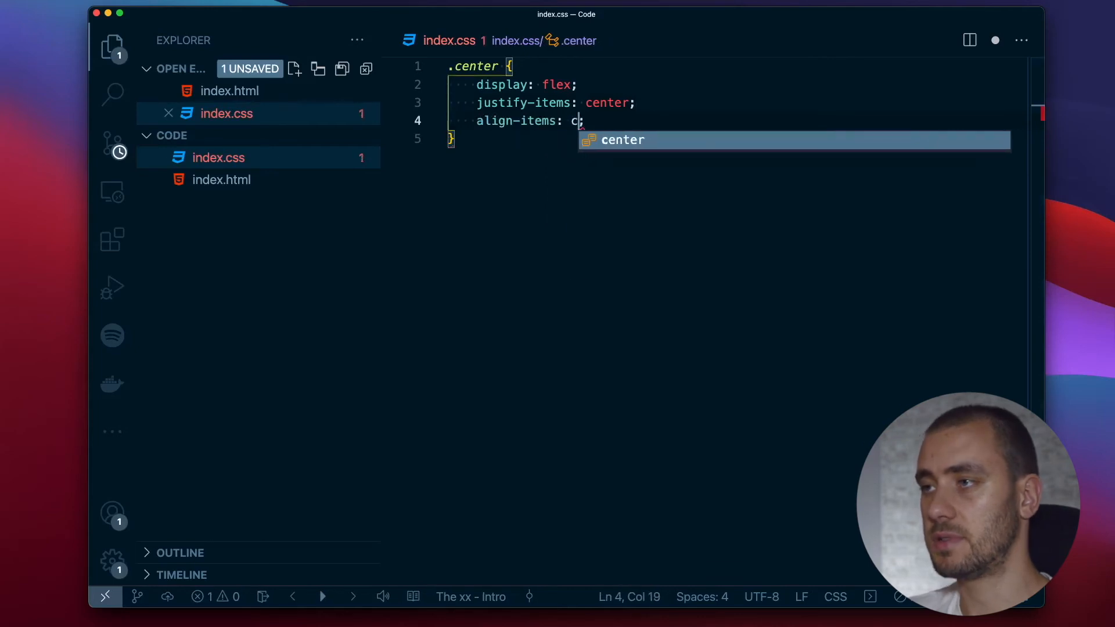
key("Return")
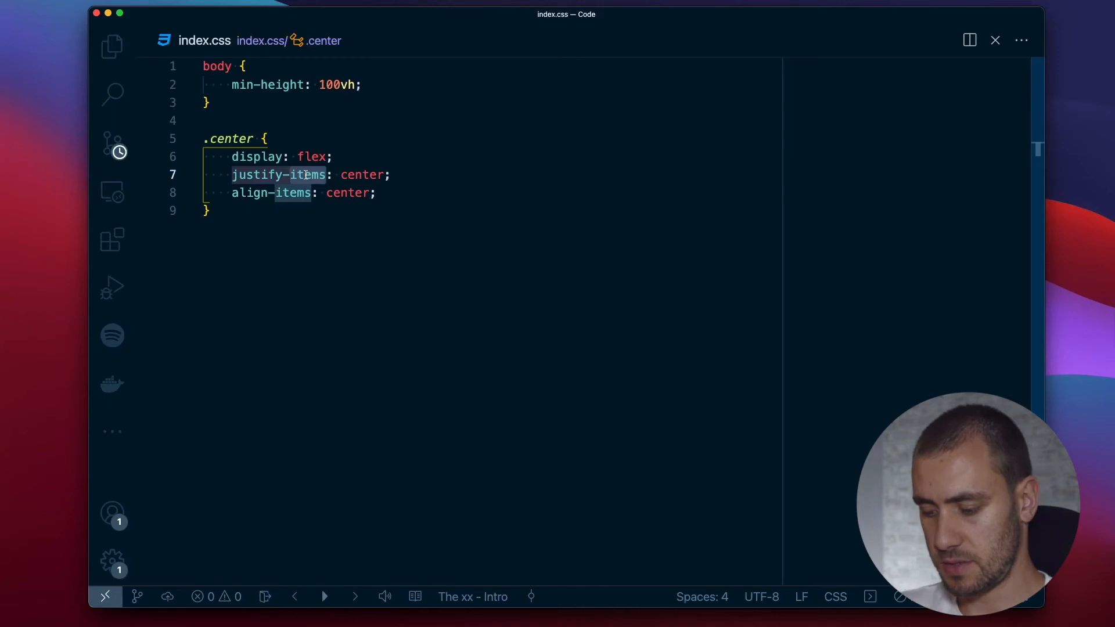
type("content")
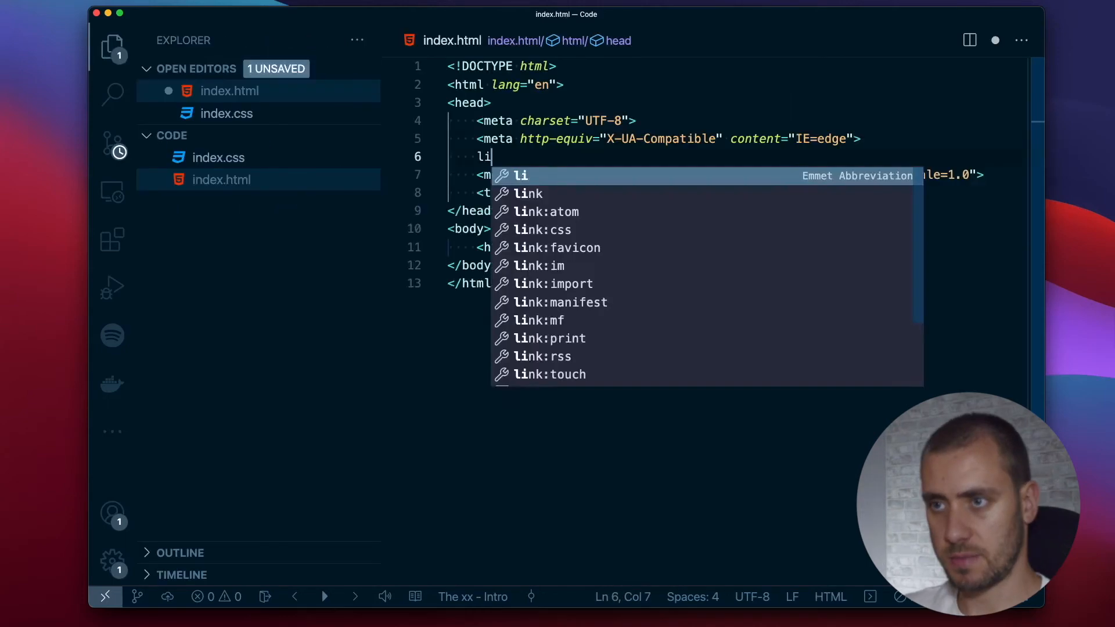
Link the index.css stylesheet in the head of index.html.
type("nk")
key("Down")
key("Down")
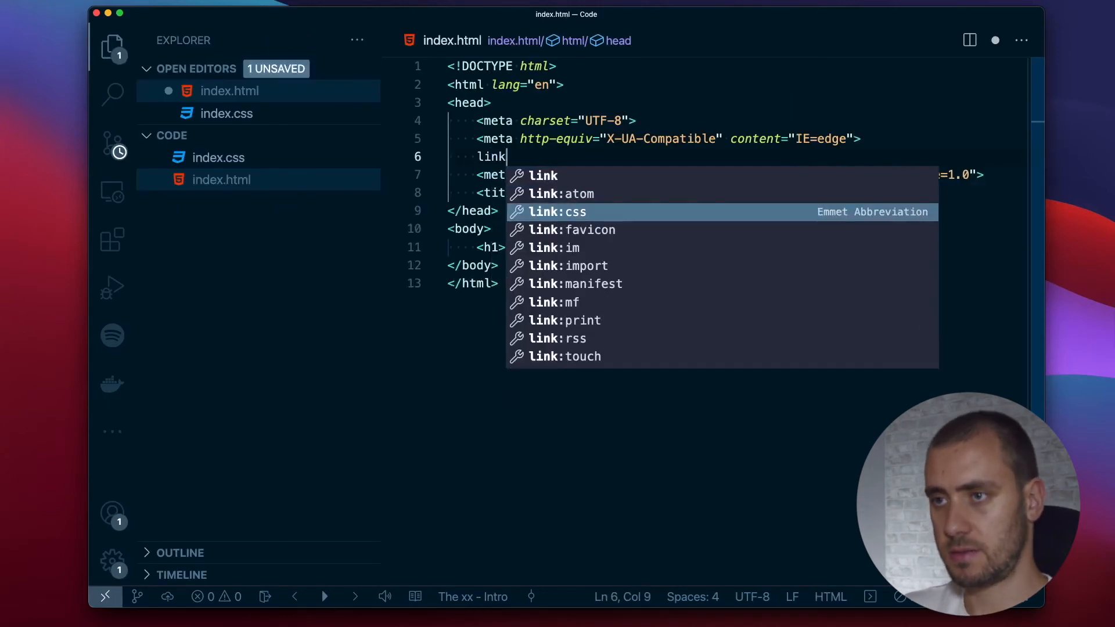
key("Return")
type("ind")
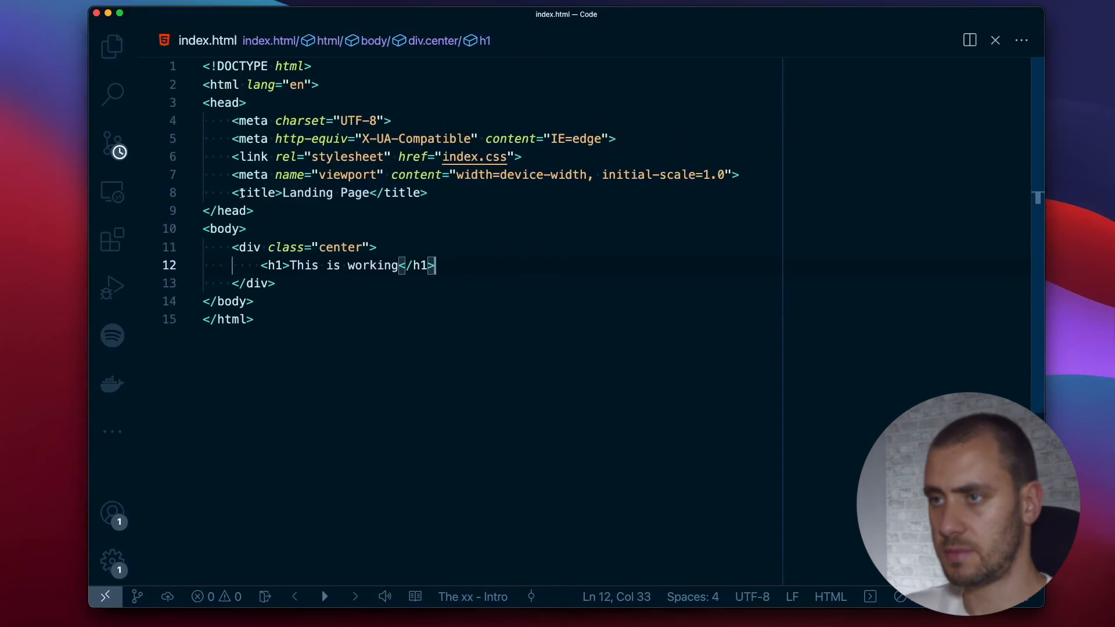
Wrap the h1 heading in a div with the class center inside the body.
left_click(239, 228)
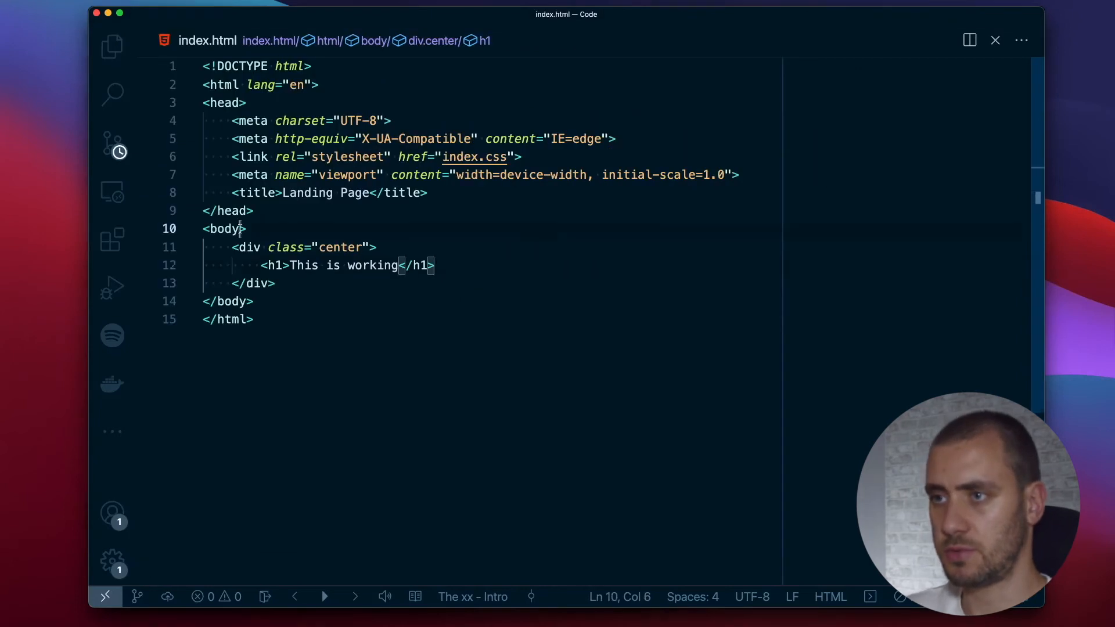
type("cl")
key("Return")
type("center")
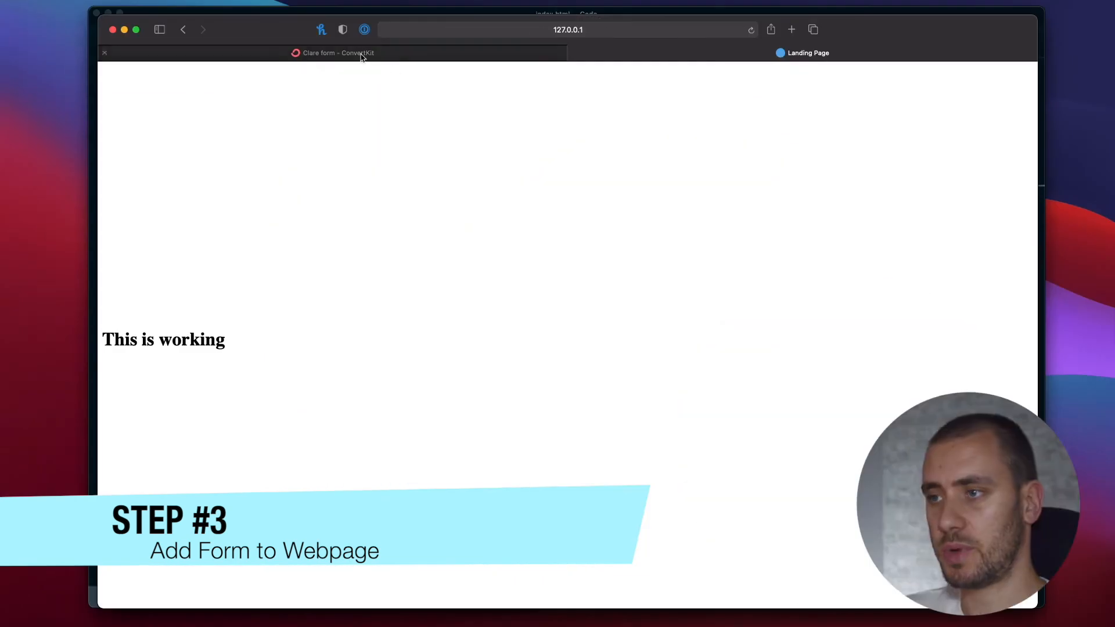
Switch to the ConvertKit form editor, publish the Clare form and copy its HTML embed code.
left_click(360, 52)
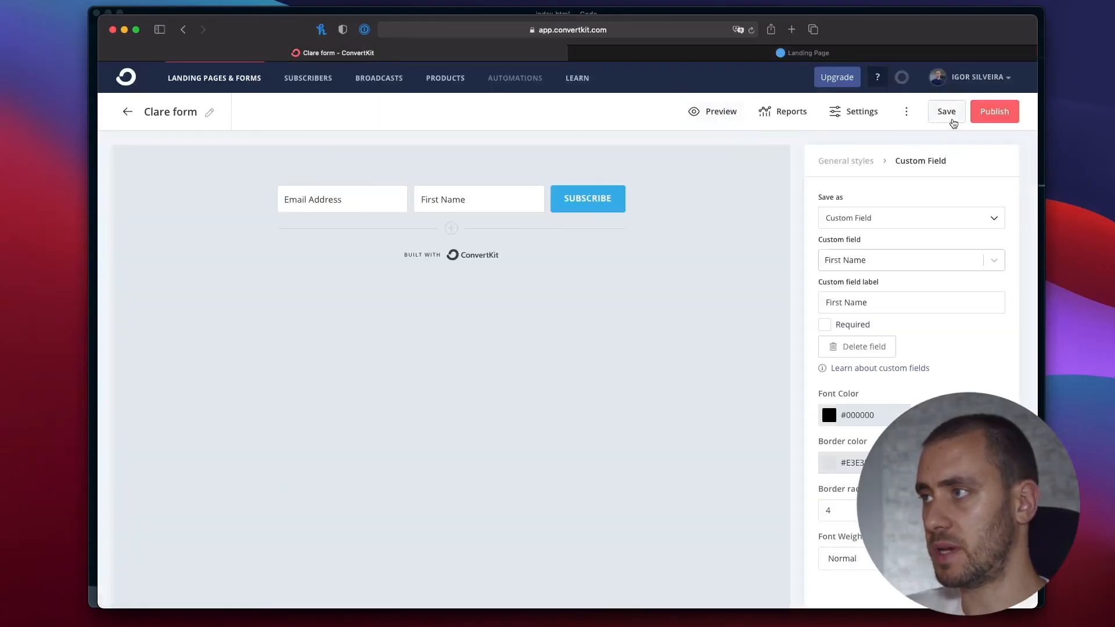
left_click(994, 113)
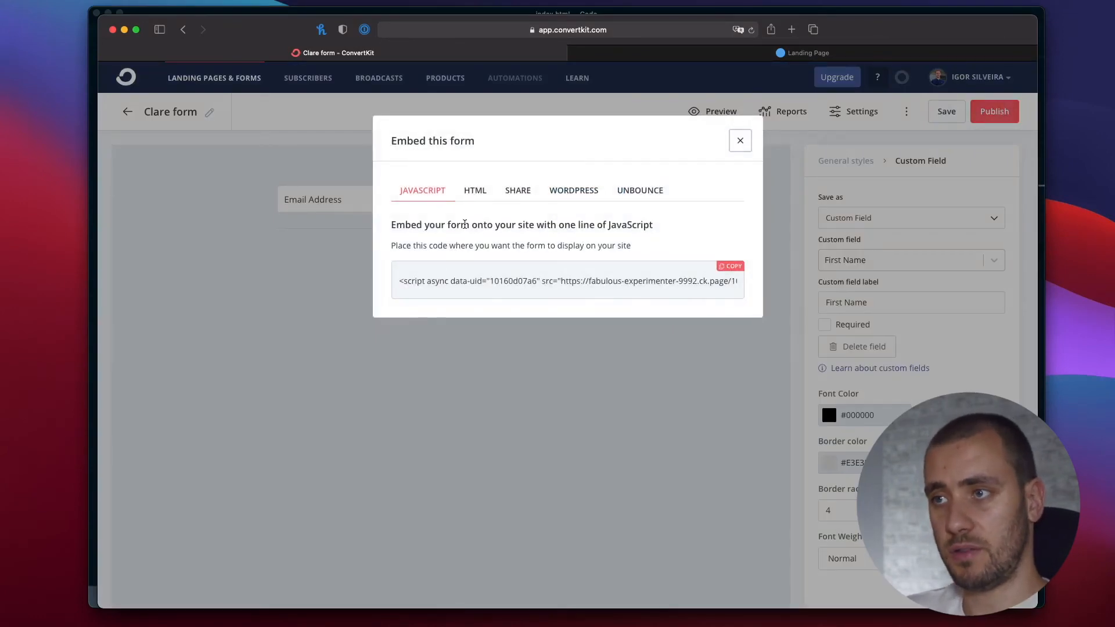
left_click(481, 193)
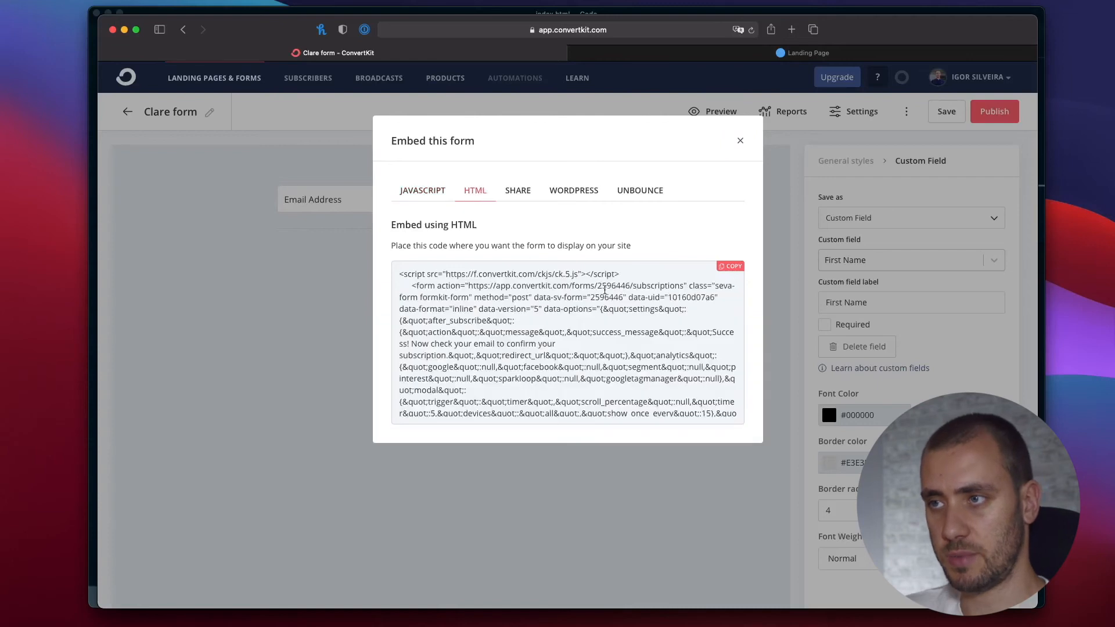
left_click(731, 268)
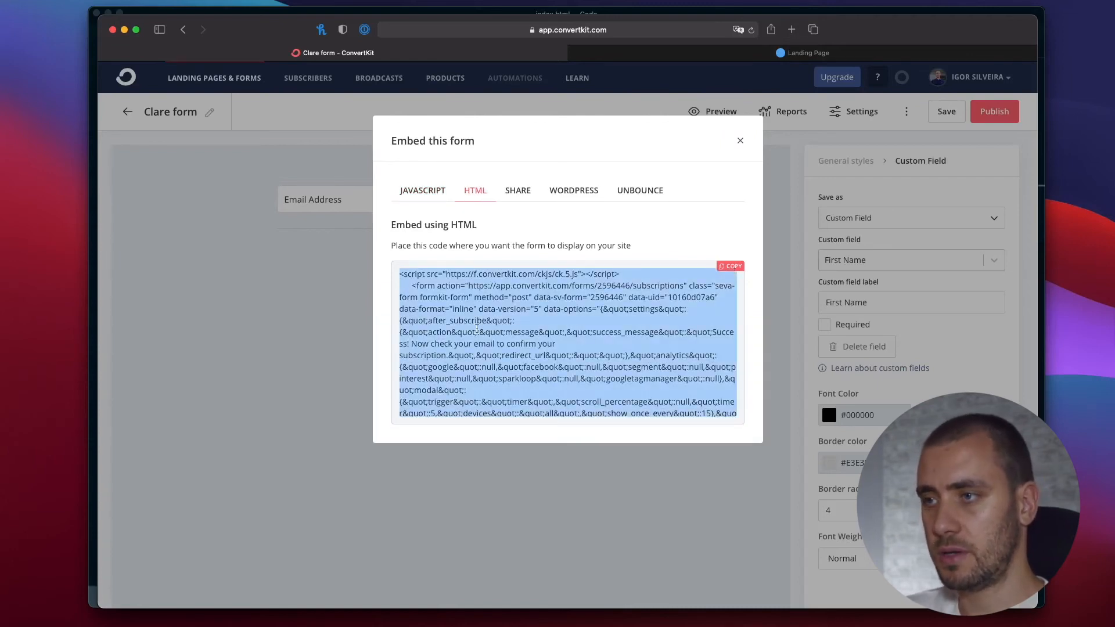
Paste the embed code into the body of index.html in VS Code and move the script line below the form.
key("super+Tab")
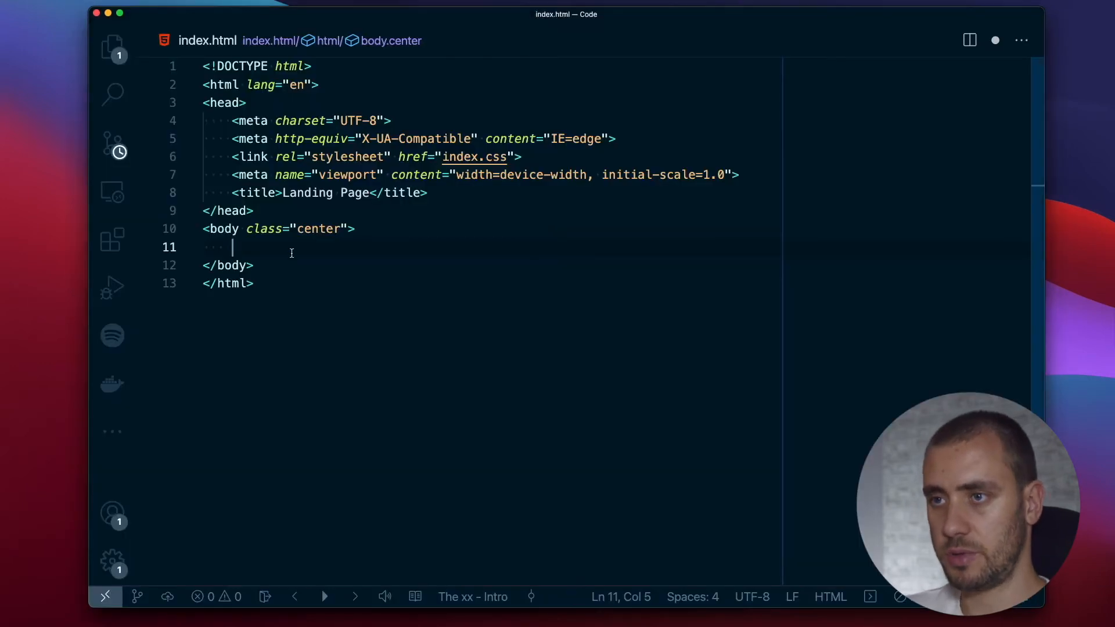
key("super+v")
key("super+Left")
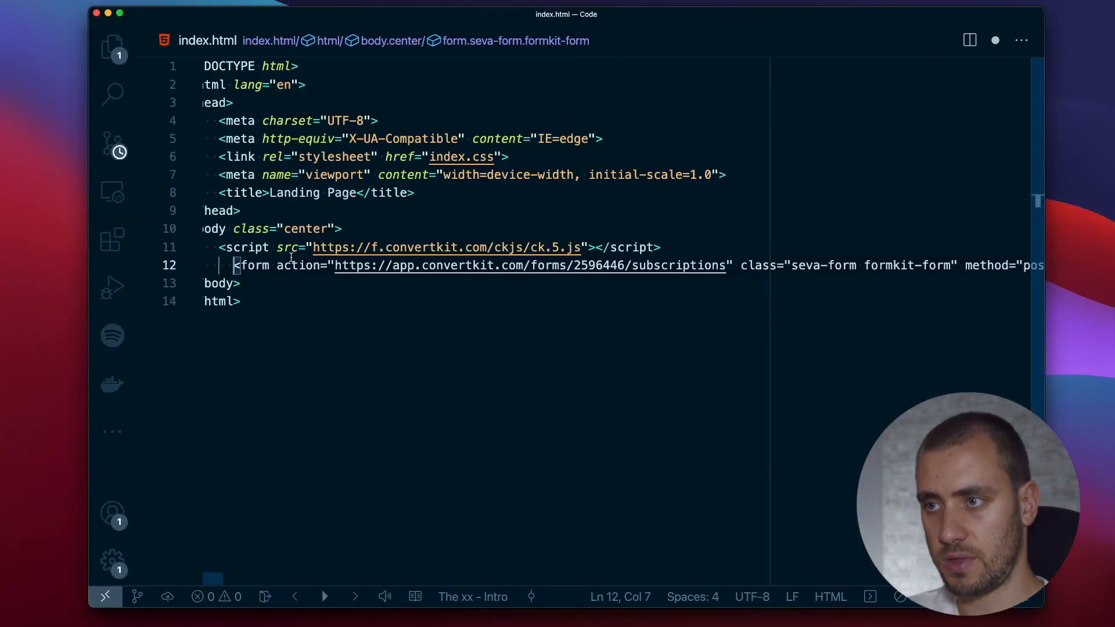
key("Up")
key("alt+Down")
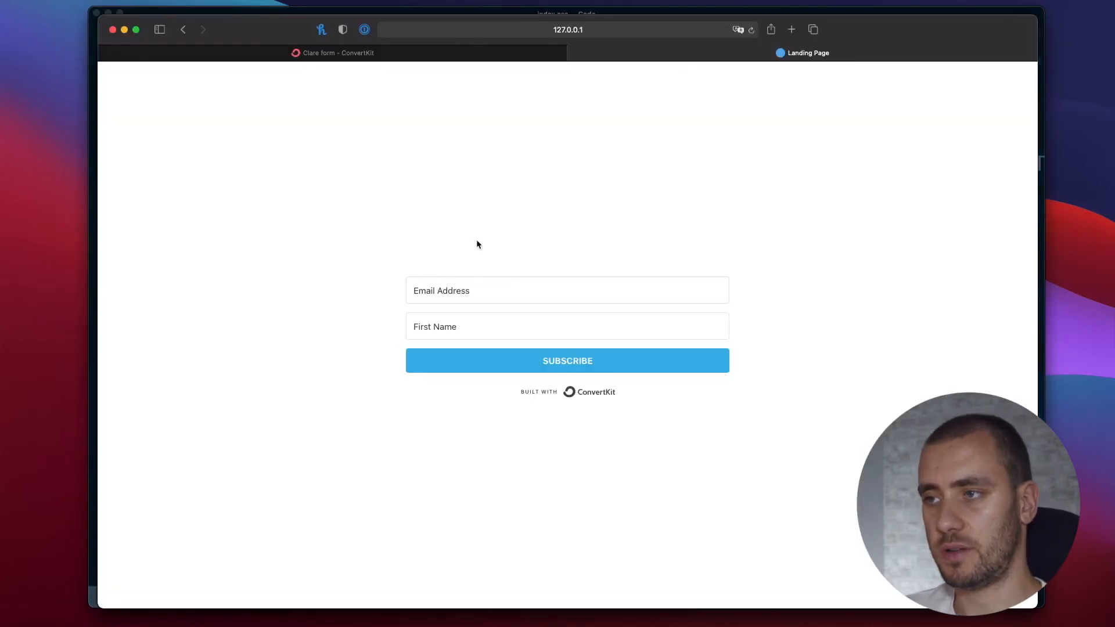
Submit a test subscription on the landing page with an email address and first name, consenting to receive promotional emails.
left_click(466, 296)
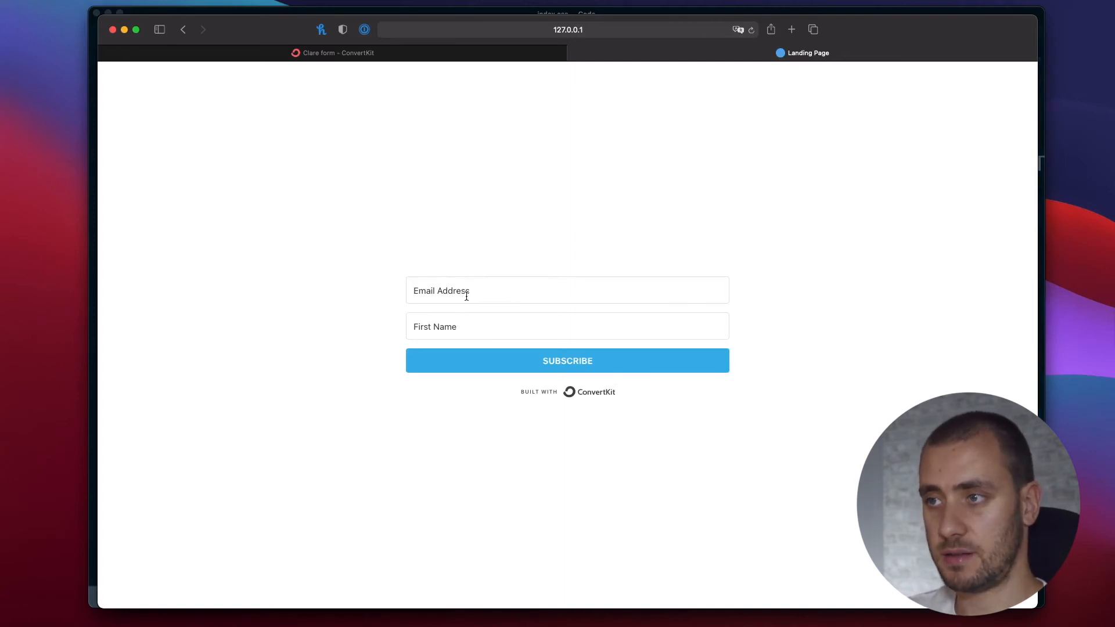
type("igor@test.com")
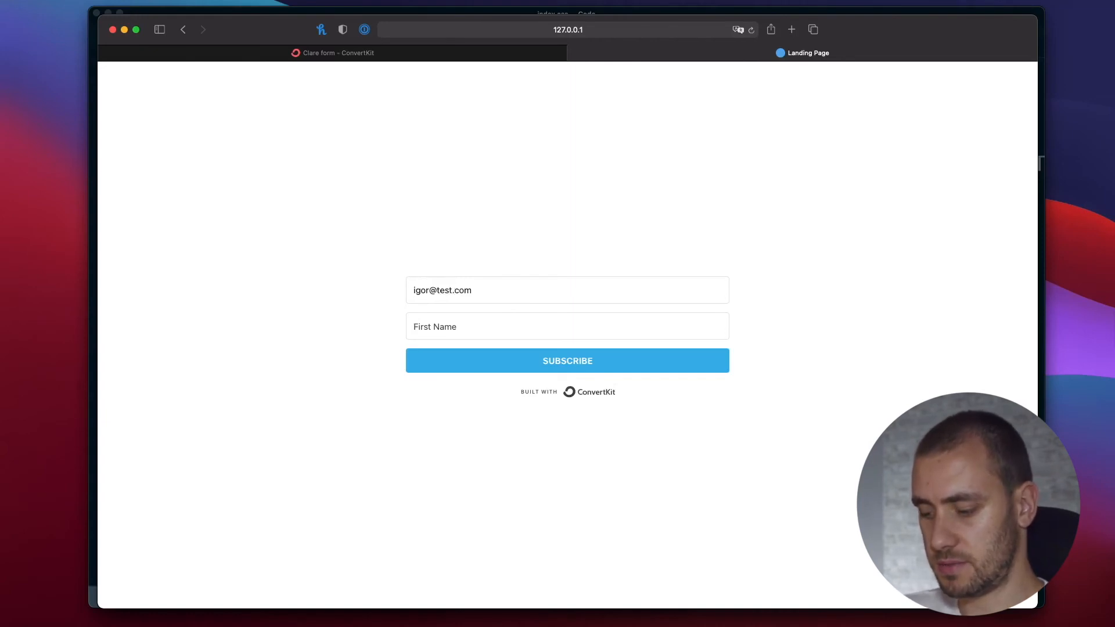
type("Igor")
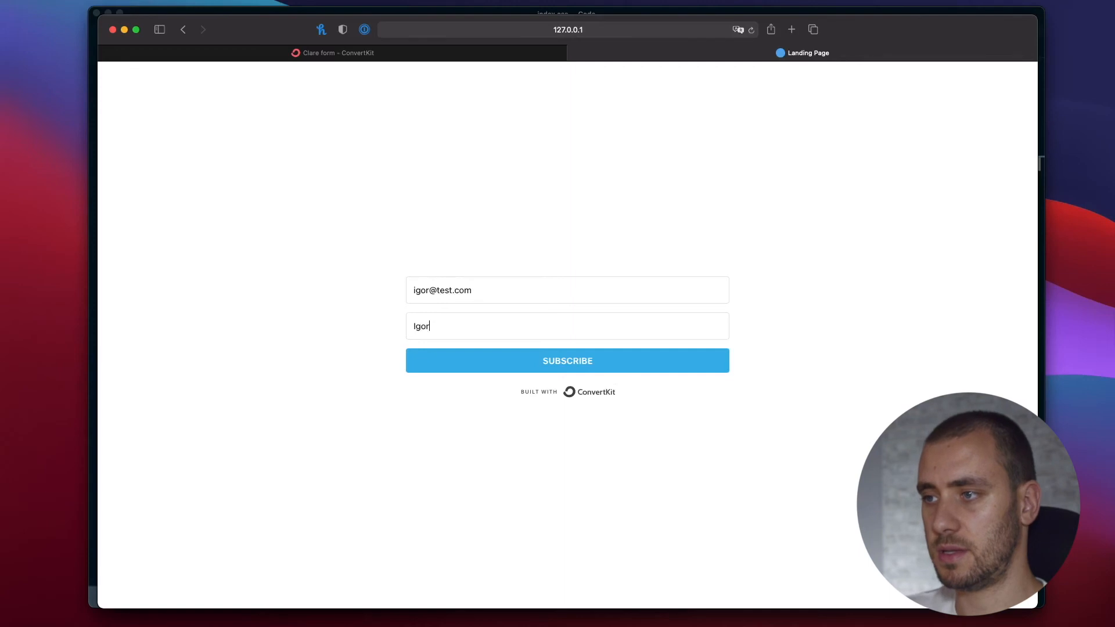
left_click(521, 367)
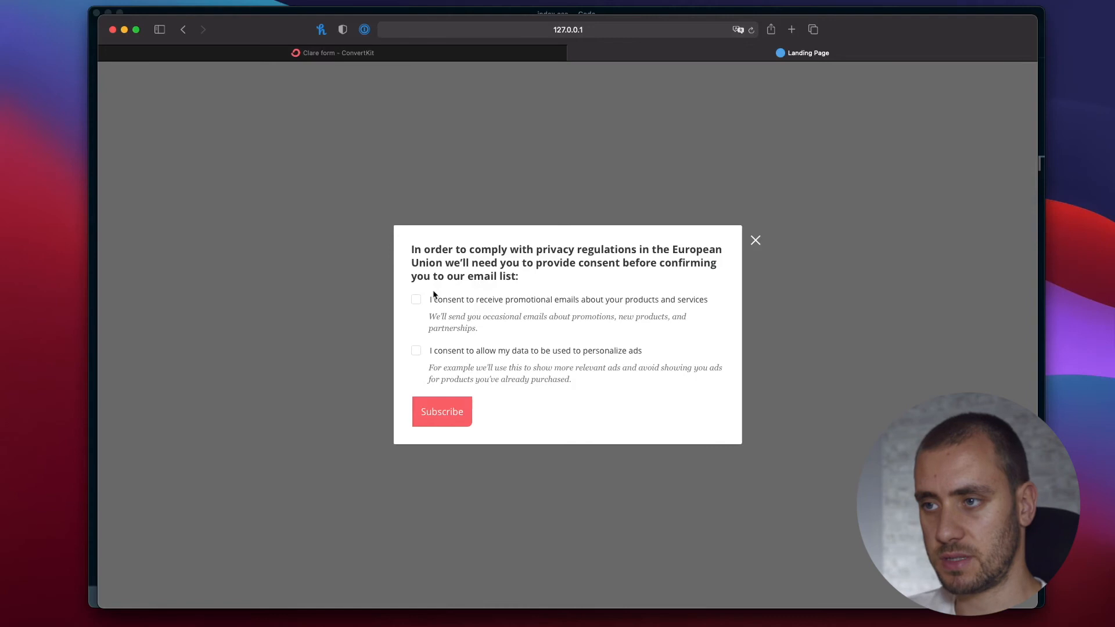
left_click(417, 350)
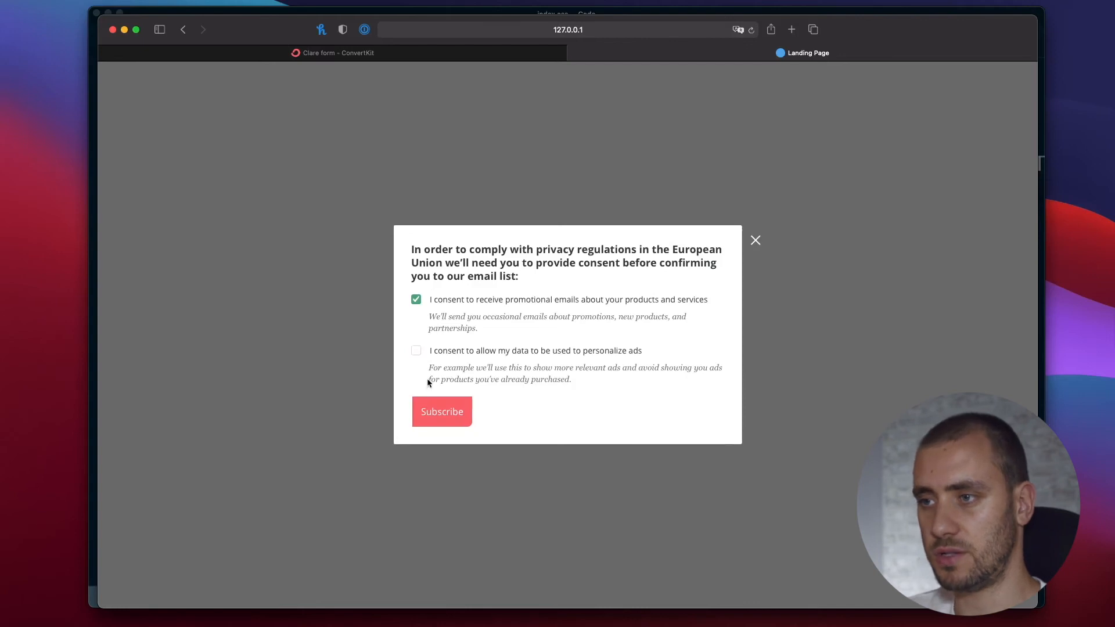
left_click(441, 413)
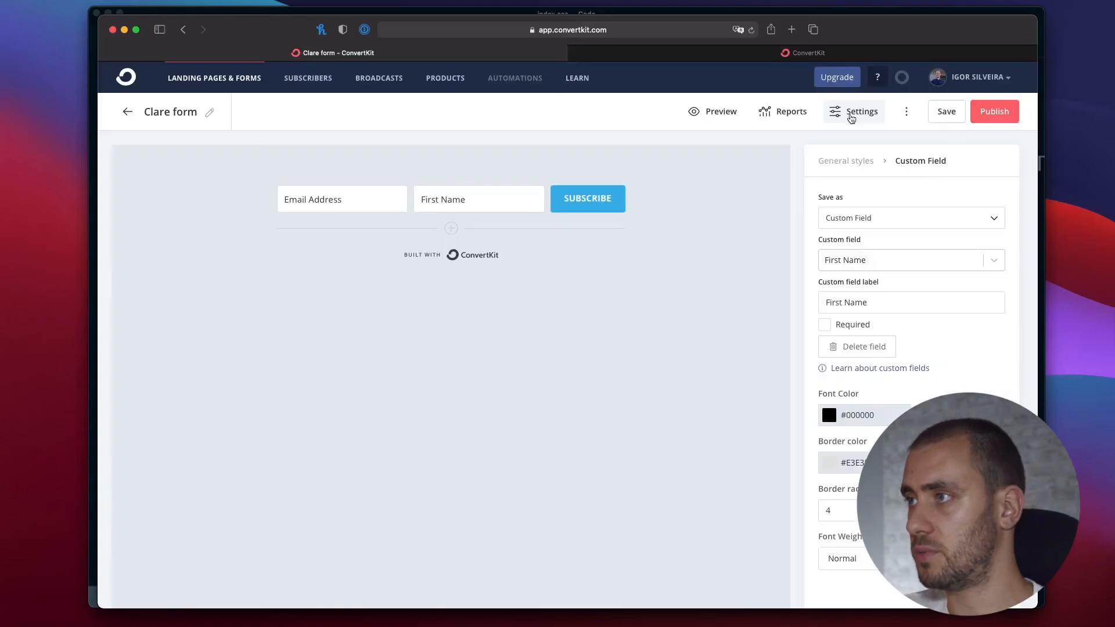
Open the Clare form's settings and compare its success message with the one on the subscription result page.
left_click(851, 119)
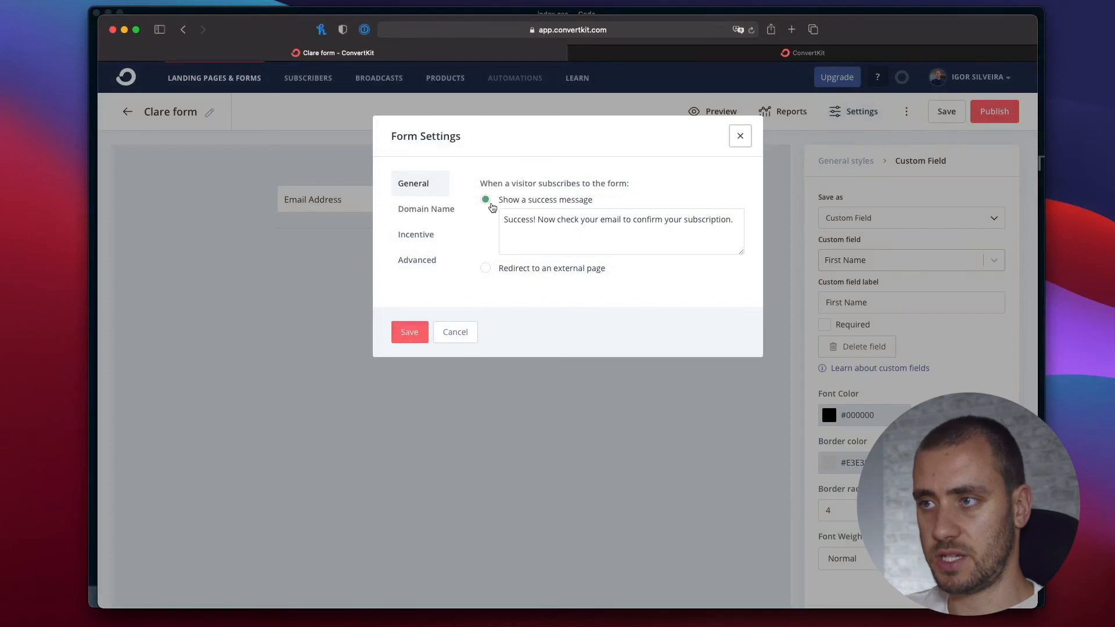
triple_click(571, 220)
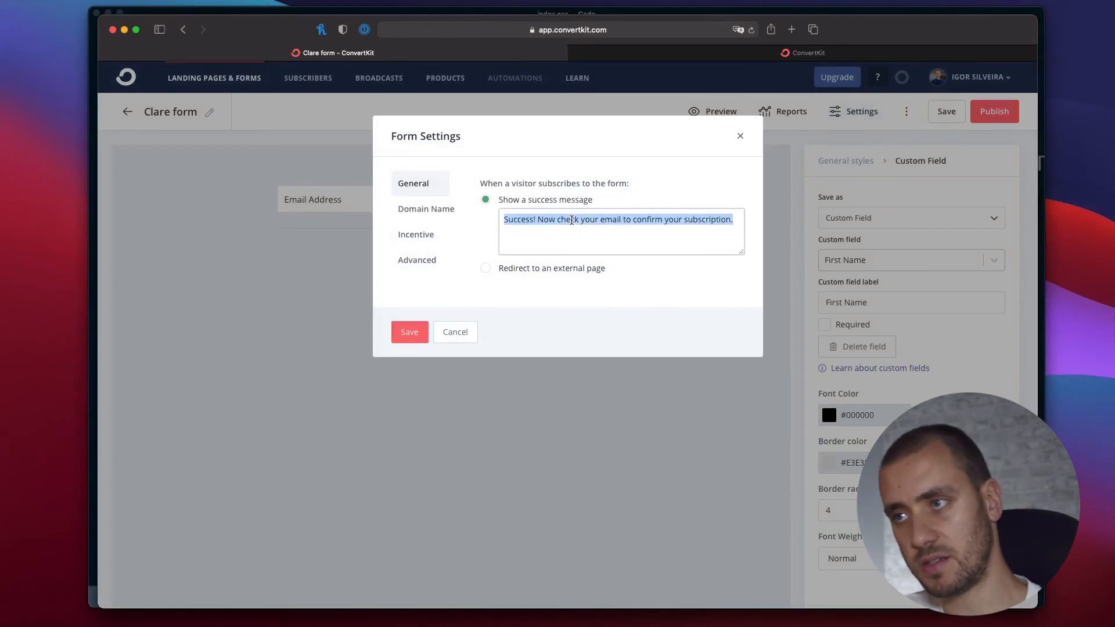
left_click(754, 53)
left_click(505, 133)
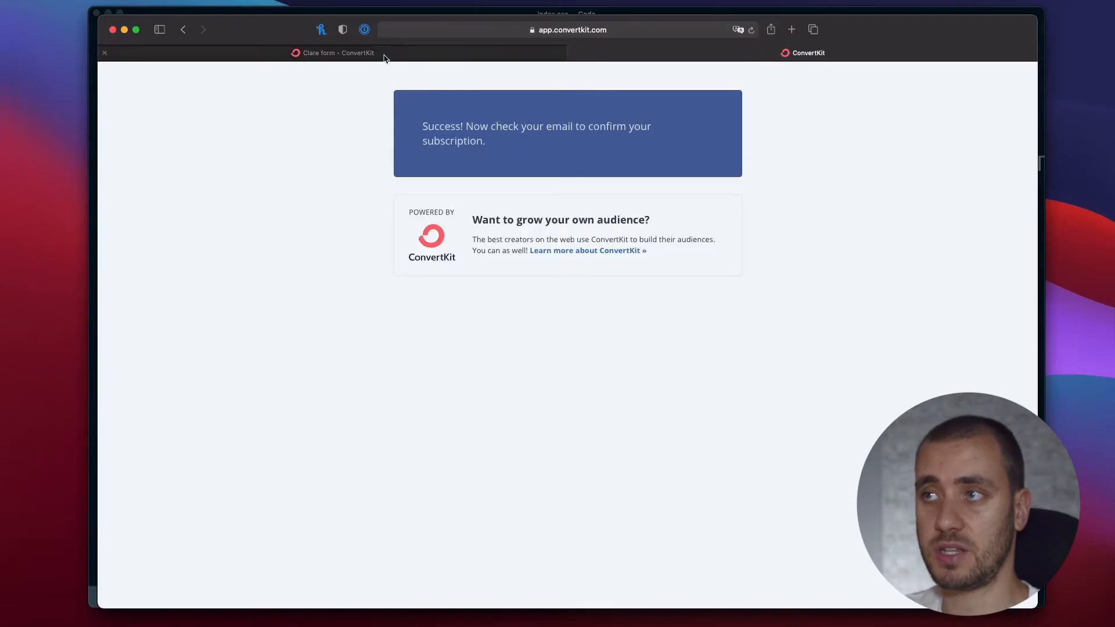
Examine the form's Domain Name settings alongside the address of the subscription result page.
left_click(386, 55)
left_click(441, 210)
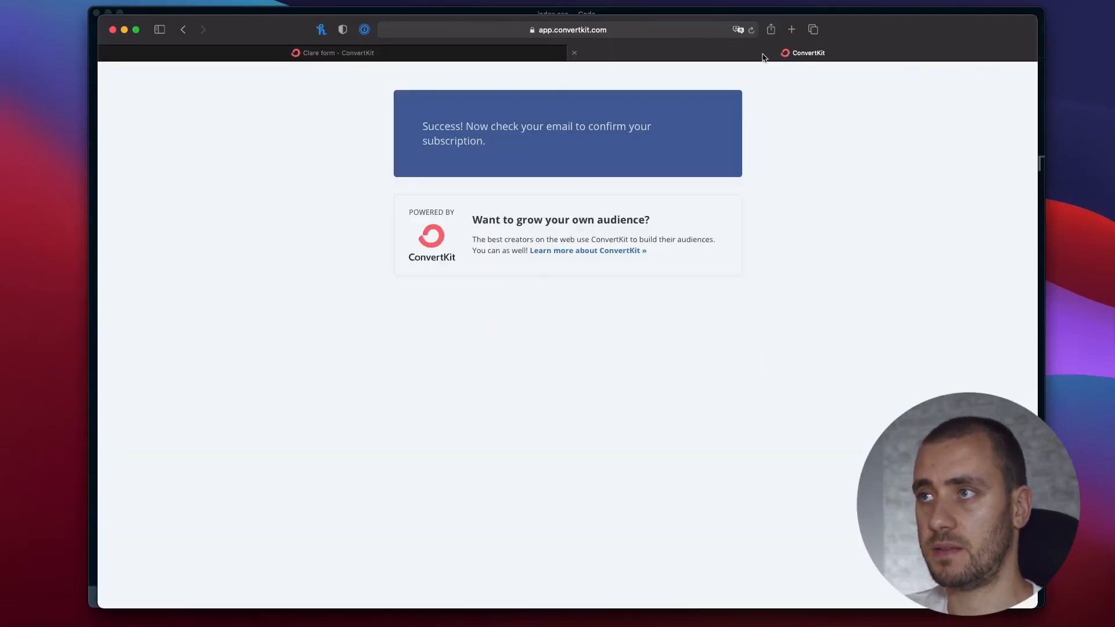
left_click(759, 55)
left_click(601, 30)
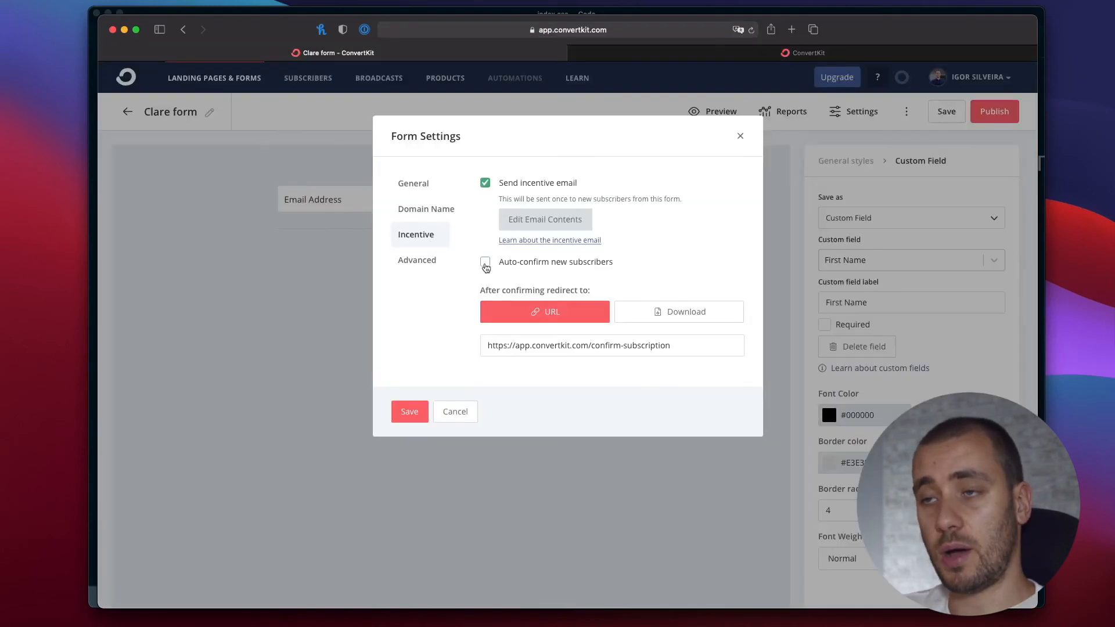
Enable auto-confirming new subscribers in the form's Incentive settings and select the redirect URL used after confirmation.
left_click(485, 264)
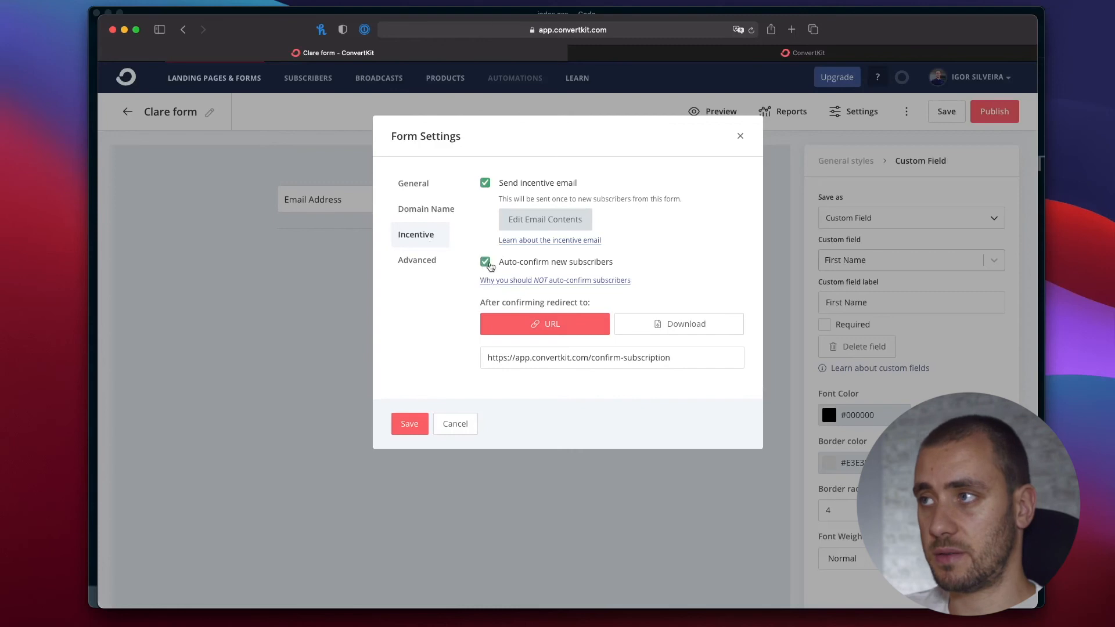
left_click(726, 55)
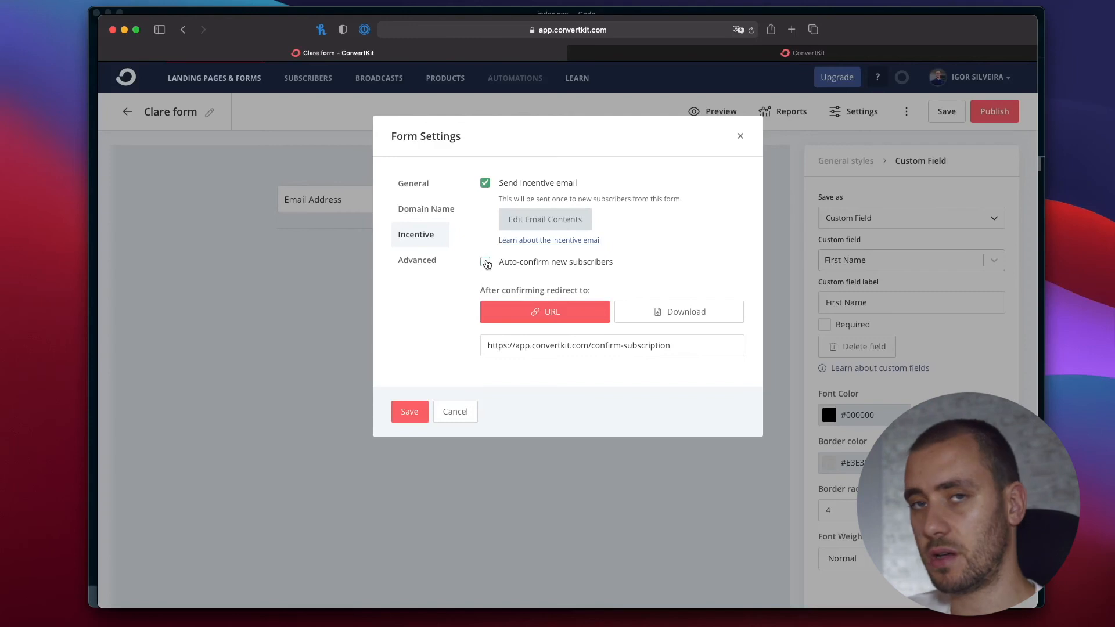
left_click(485, 262)
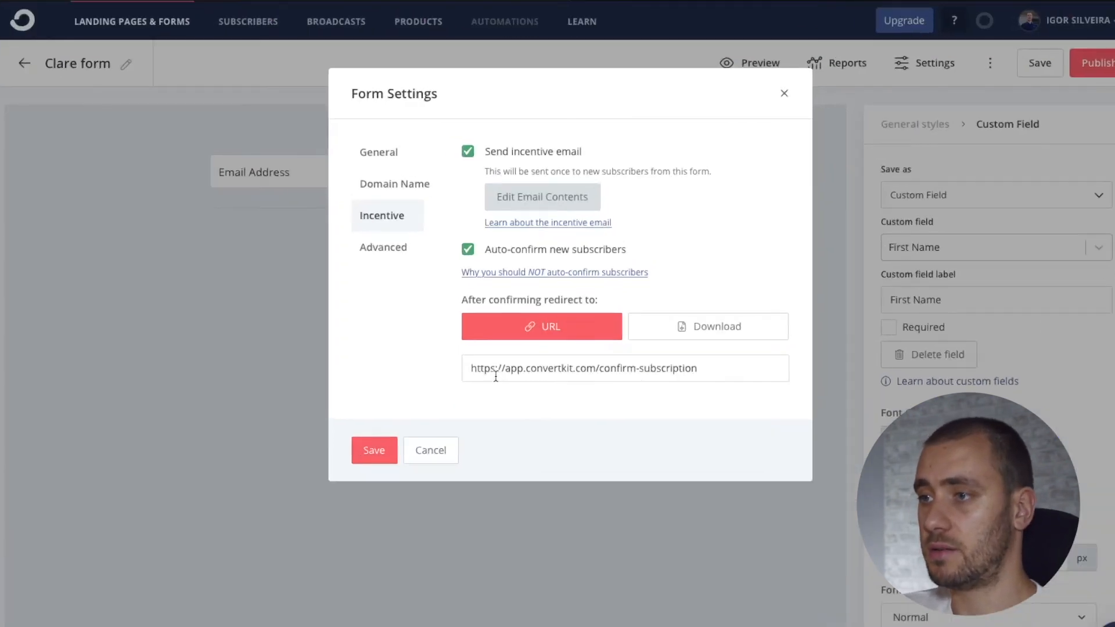
left_click_drag(503, 361, 633, 358)
left_click(579, 367)
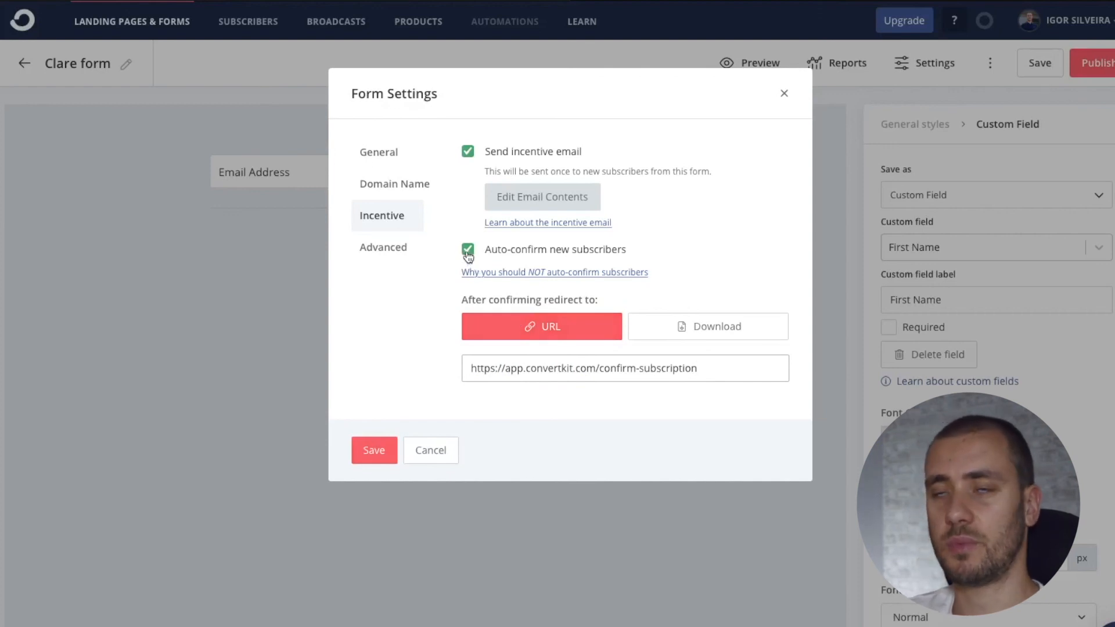
triple_click(512, 370)
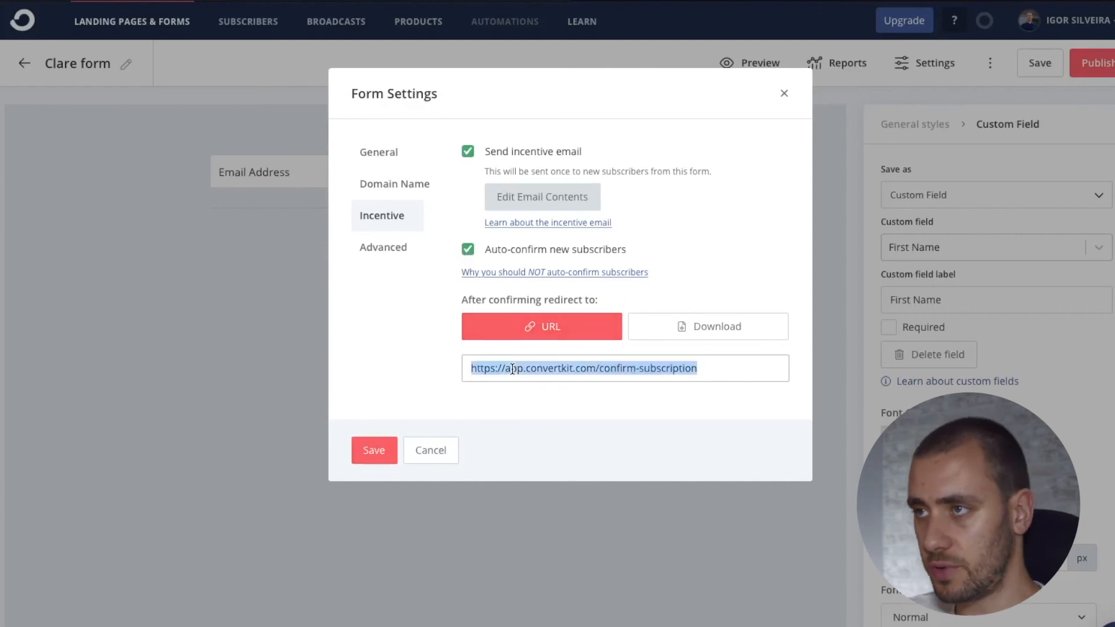
left_click(468, 249)
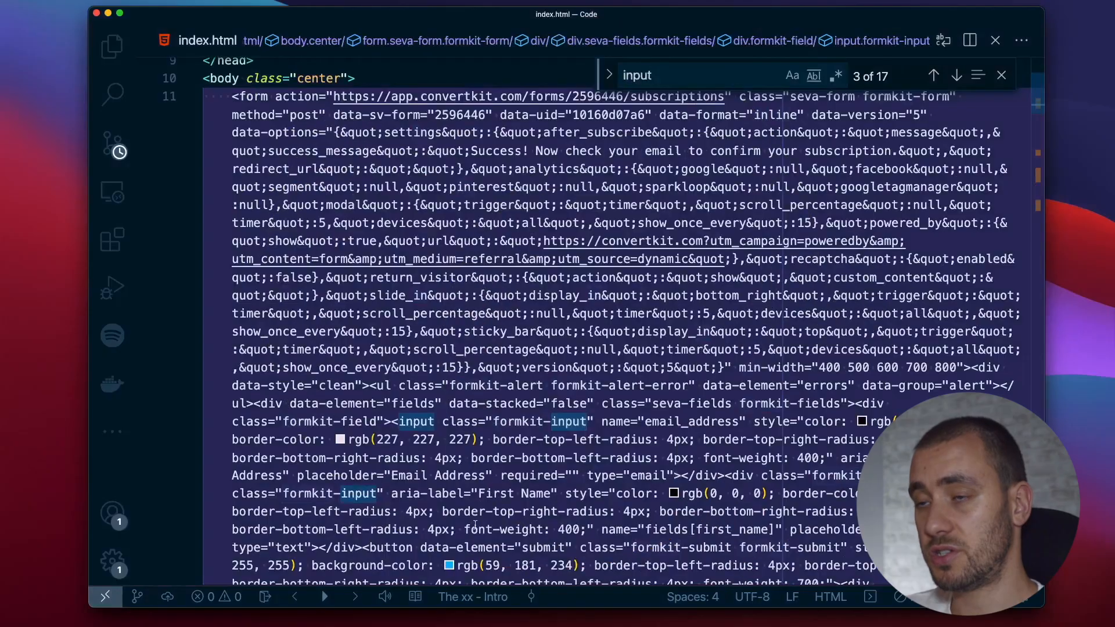
Examine the email address input element in index.html's embedded form code in VS Code, and view the landing page in the browser.
left_click(507, 458)
left_click(409, 422)
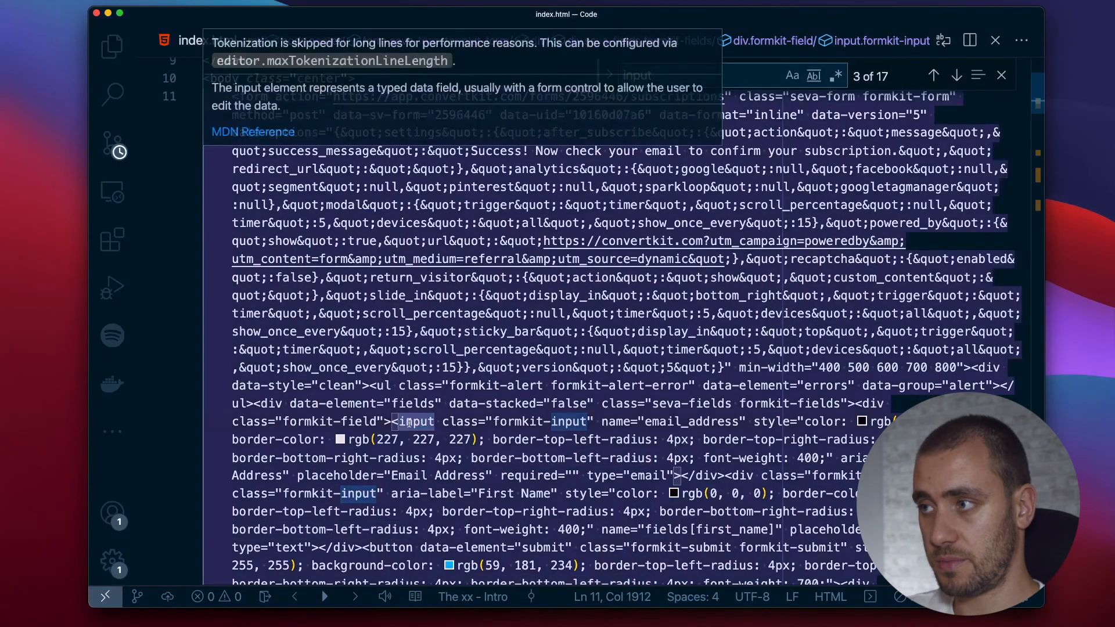
left_click(394, 422)
scroll(398, 420, "down", 3)
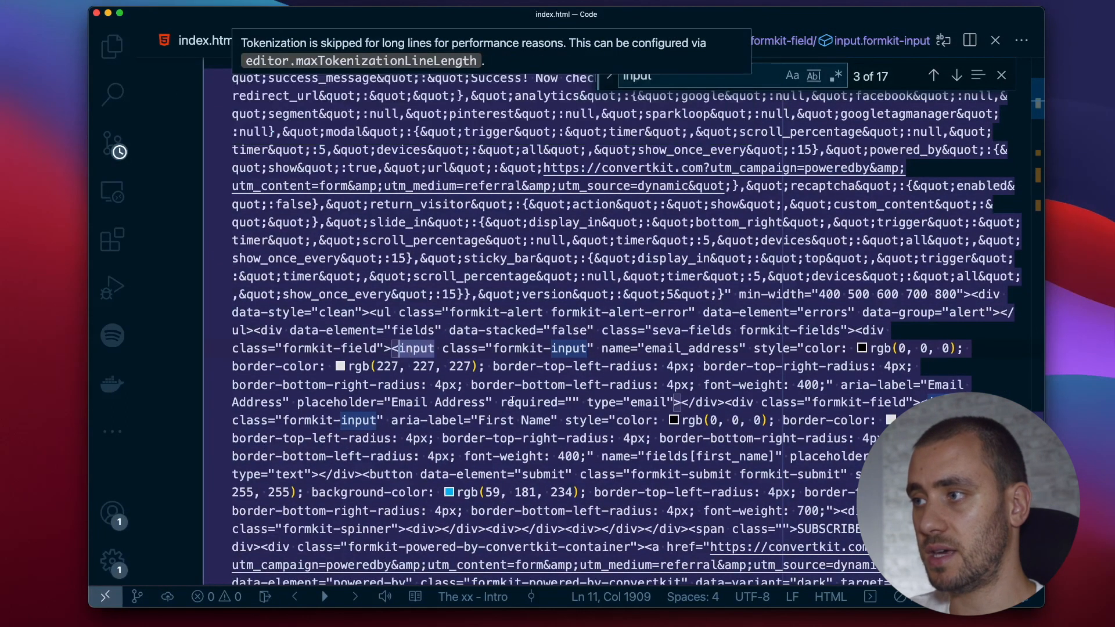
left_click(675, 403)
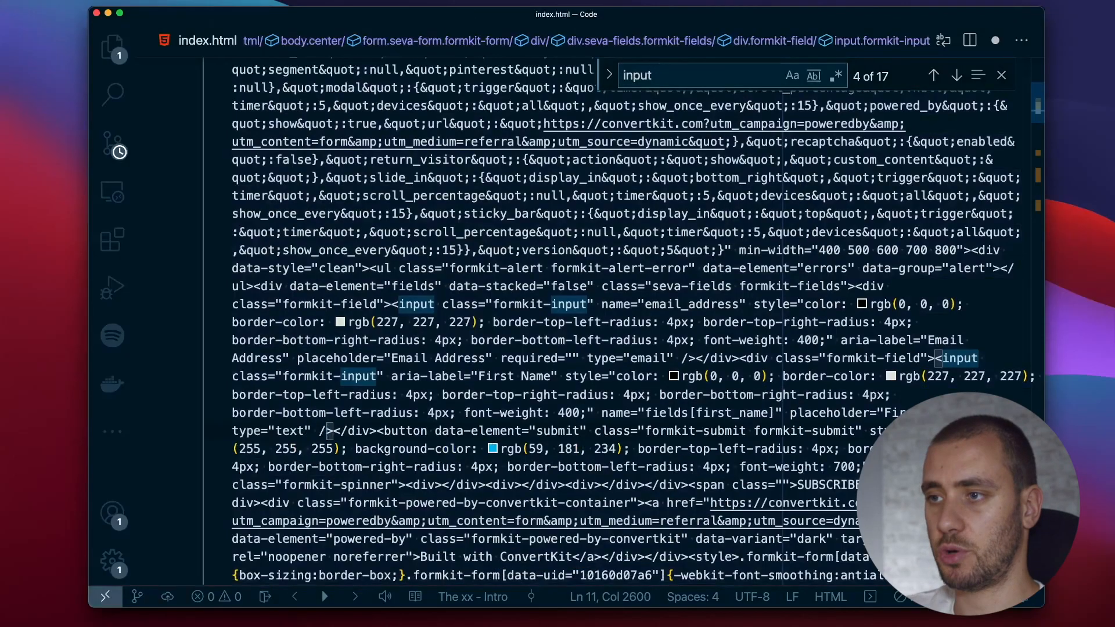
mouse_move(514, 320)
key("super+Tab")
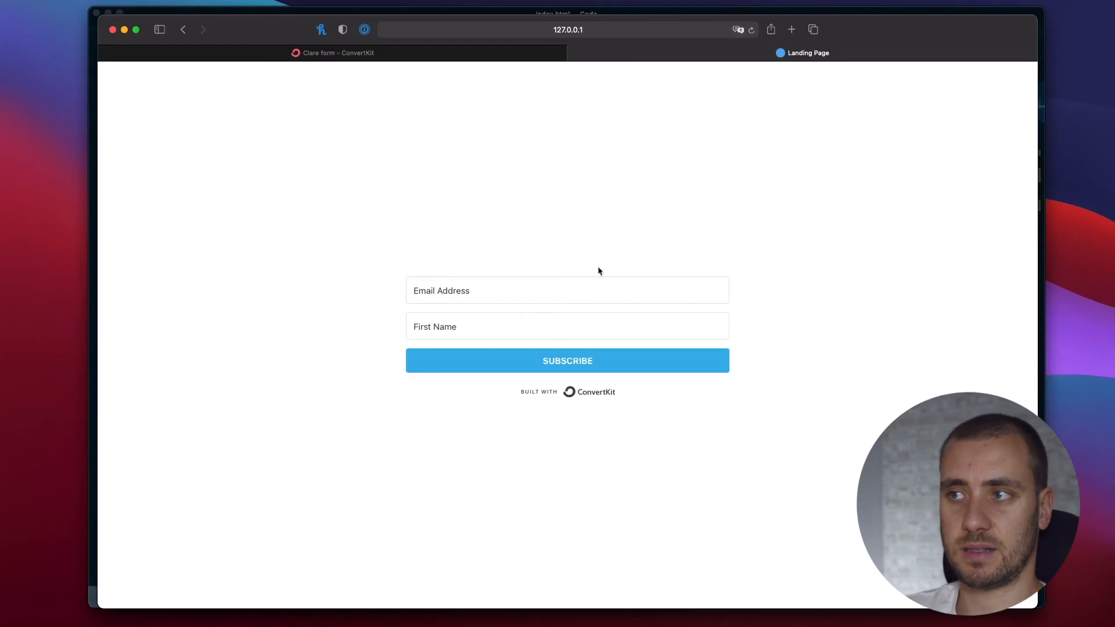